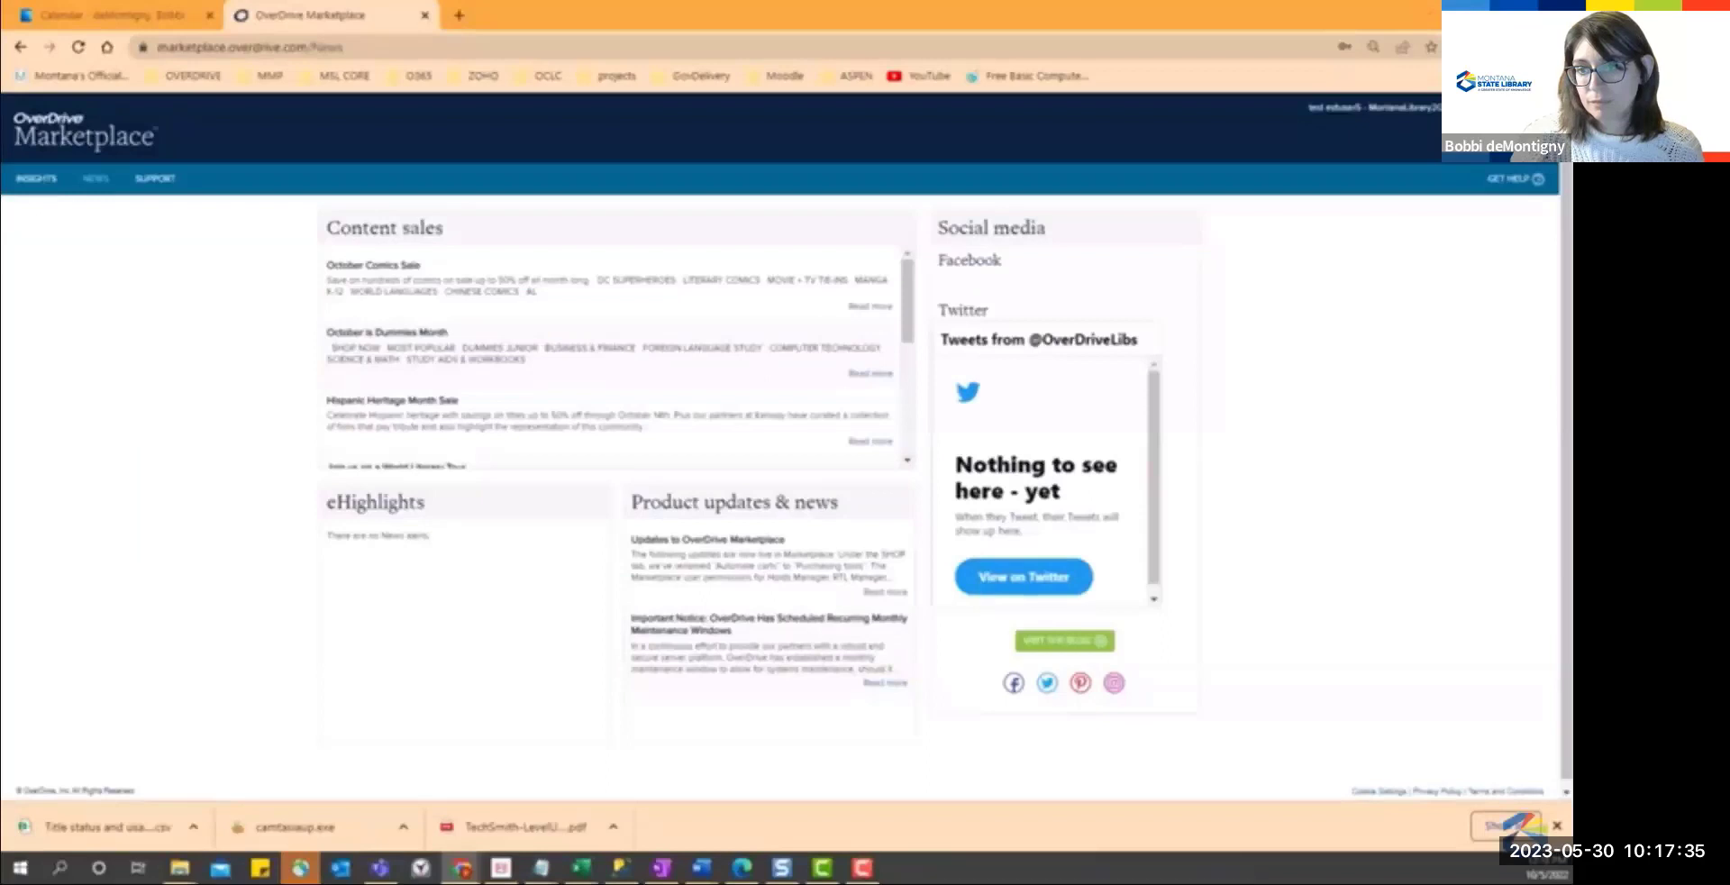
- Open the Title status & usage report from Insights and set a specific date range ending 10/05/2022 with no start date
{"action": "left_click", "coordinate": [38, 181]}
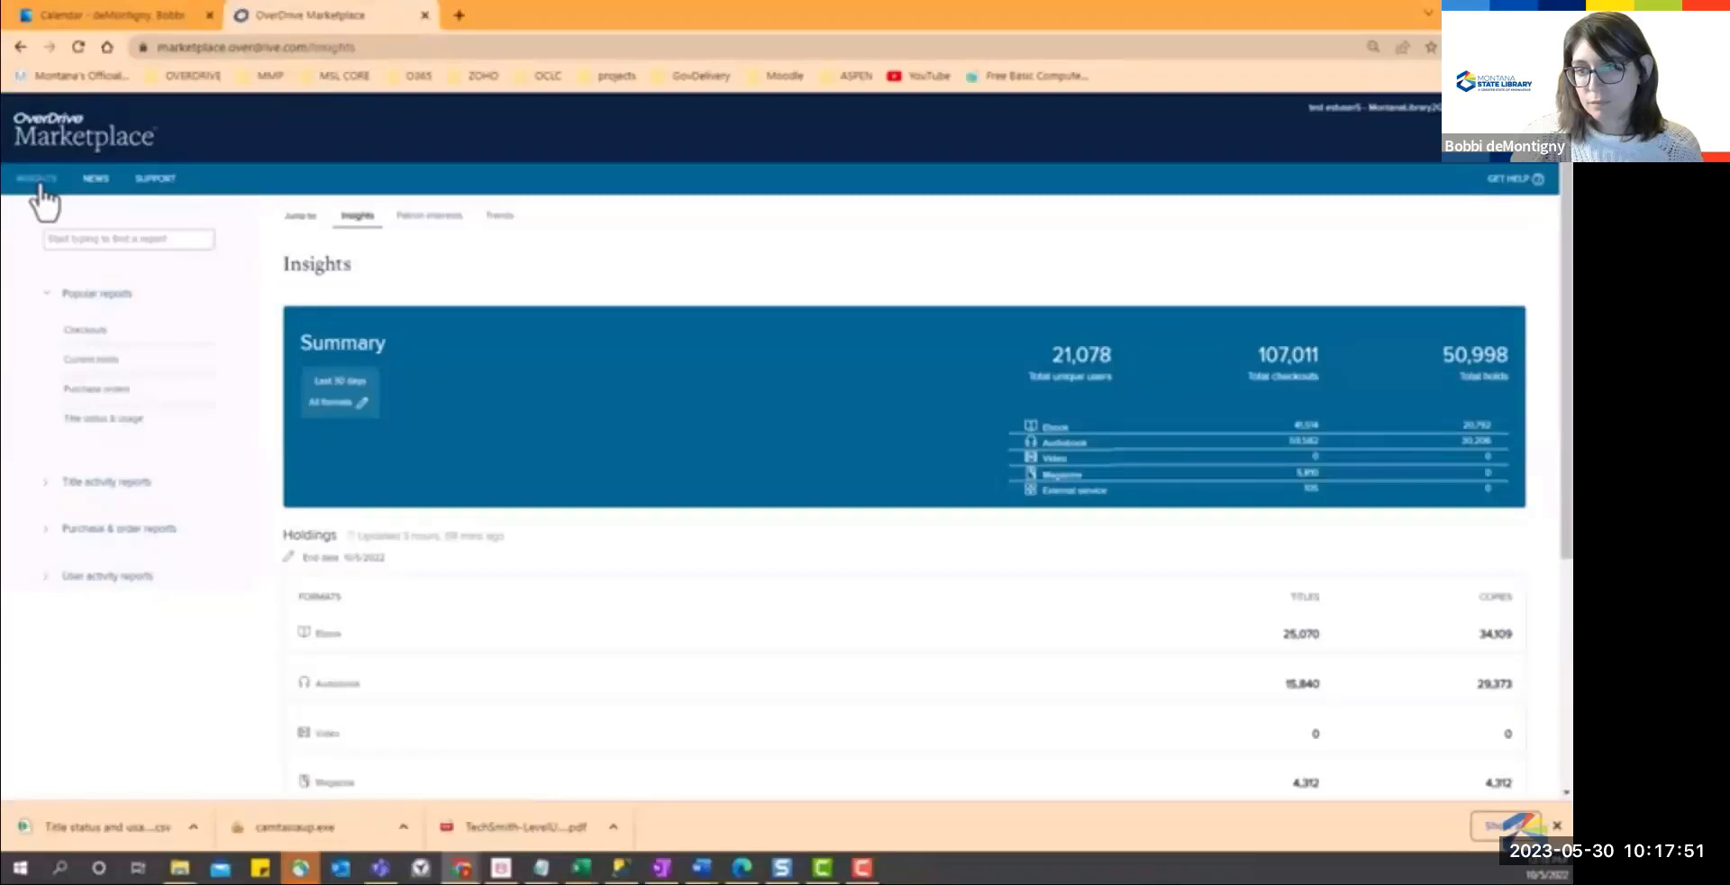
{"action": "left_click", "coordinate": [127, 422]}
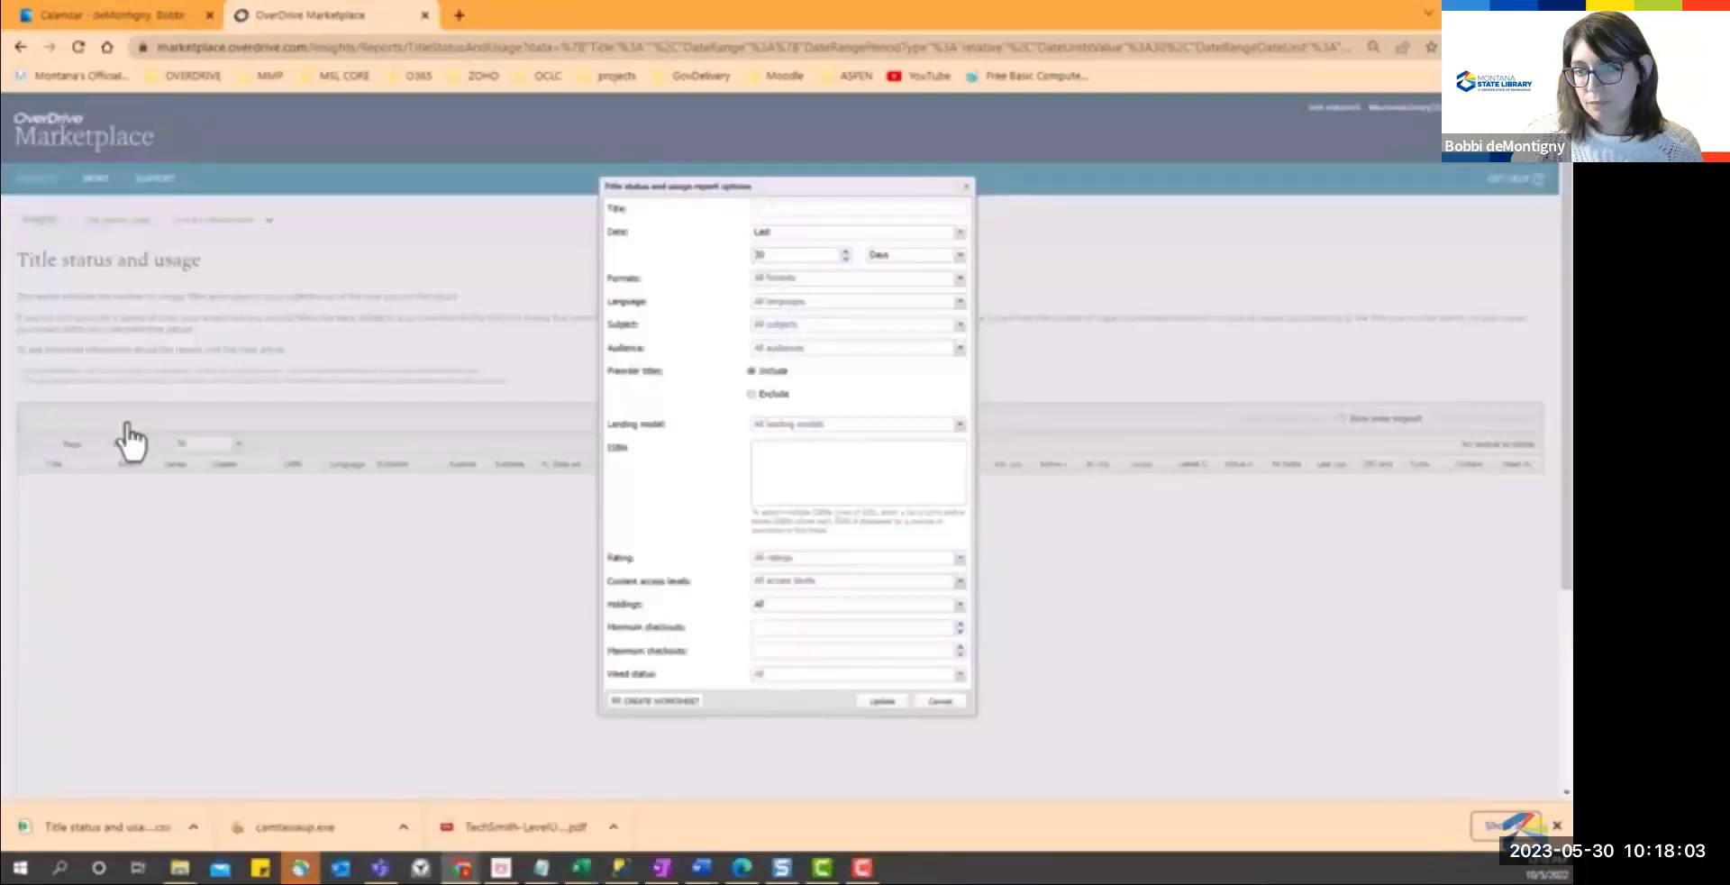
{"action": "left_click", "coordinate": [960, 236]}
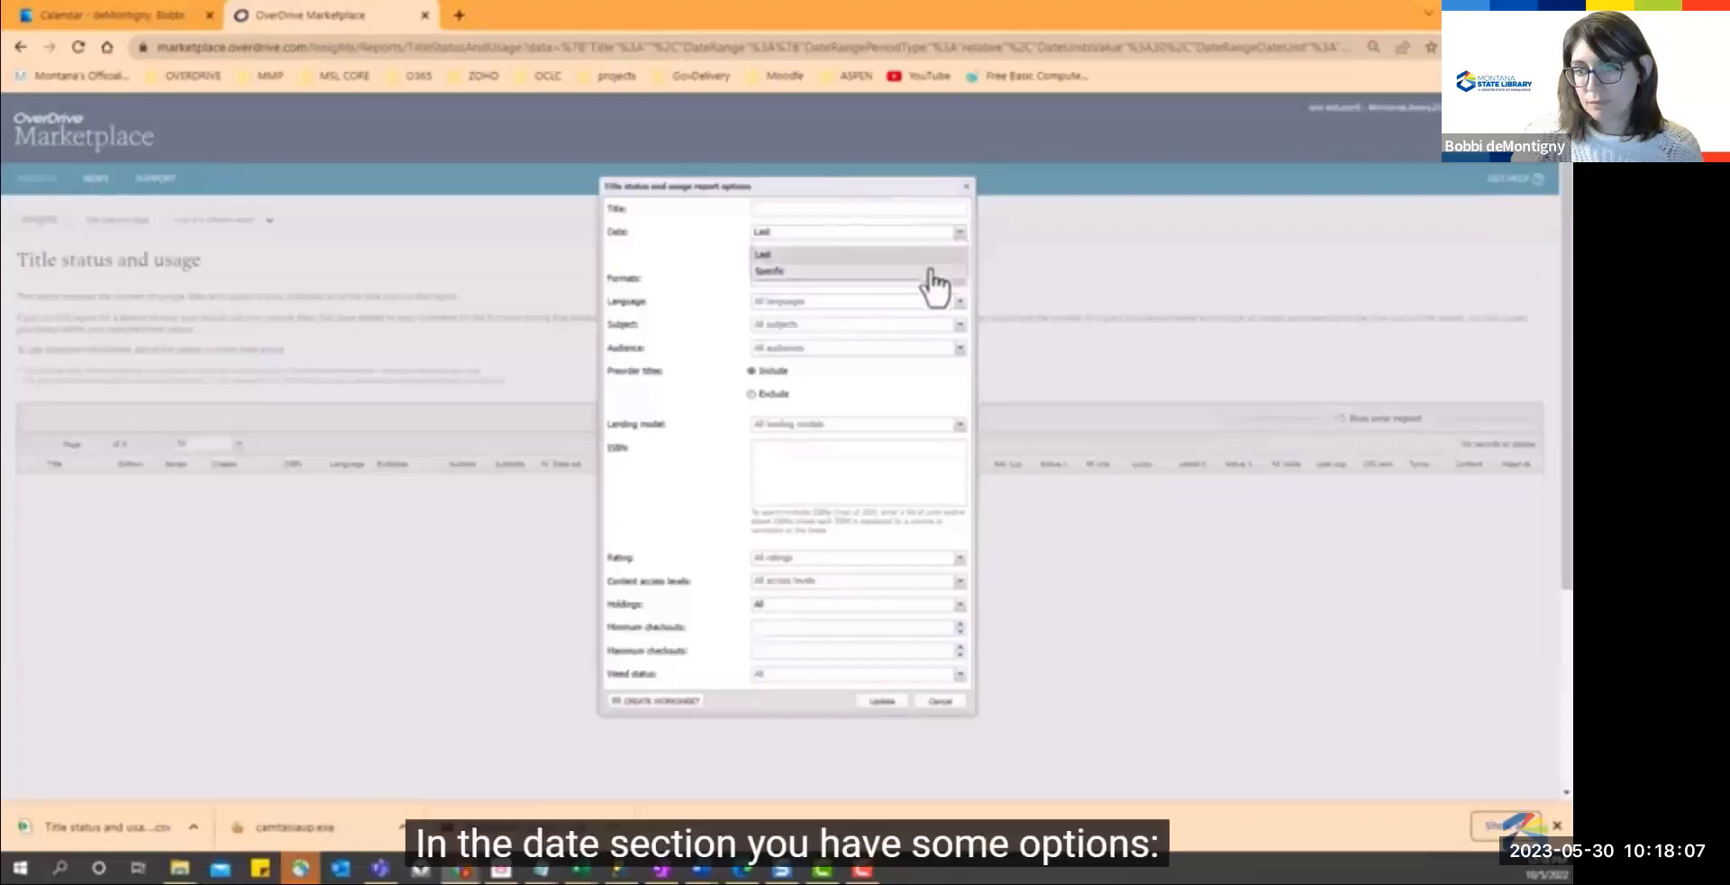
{"action": "left_click", "coordinate": [931, 271]}
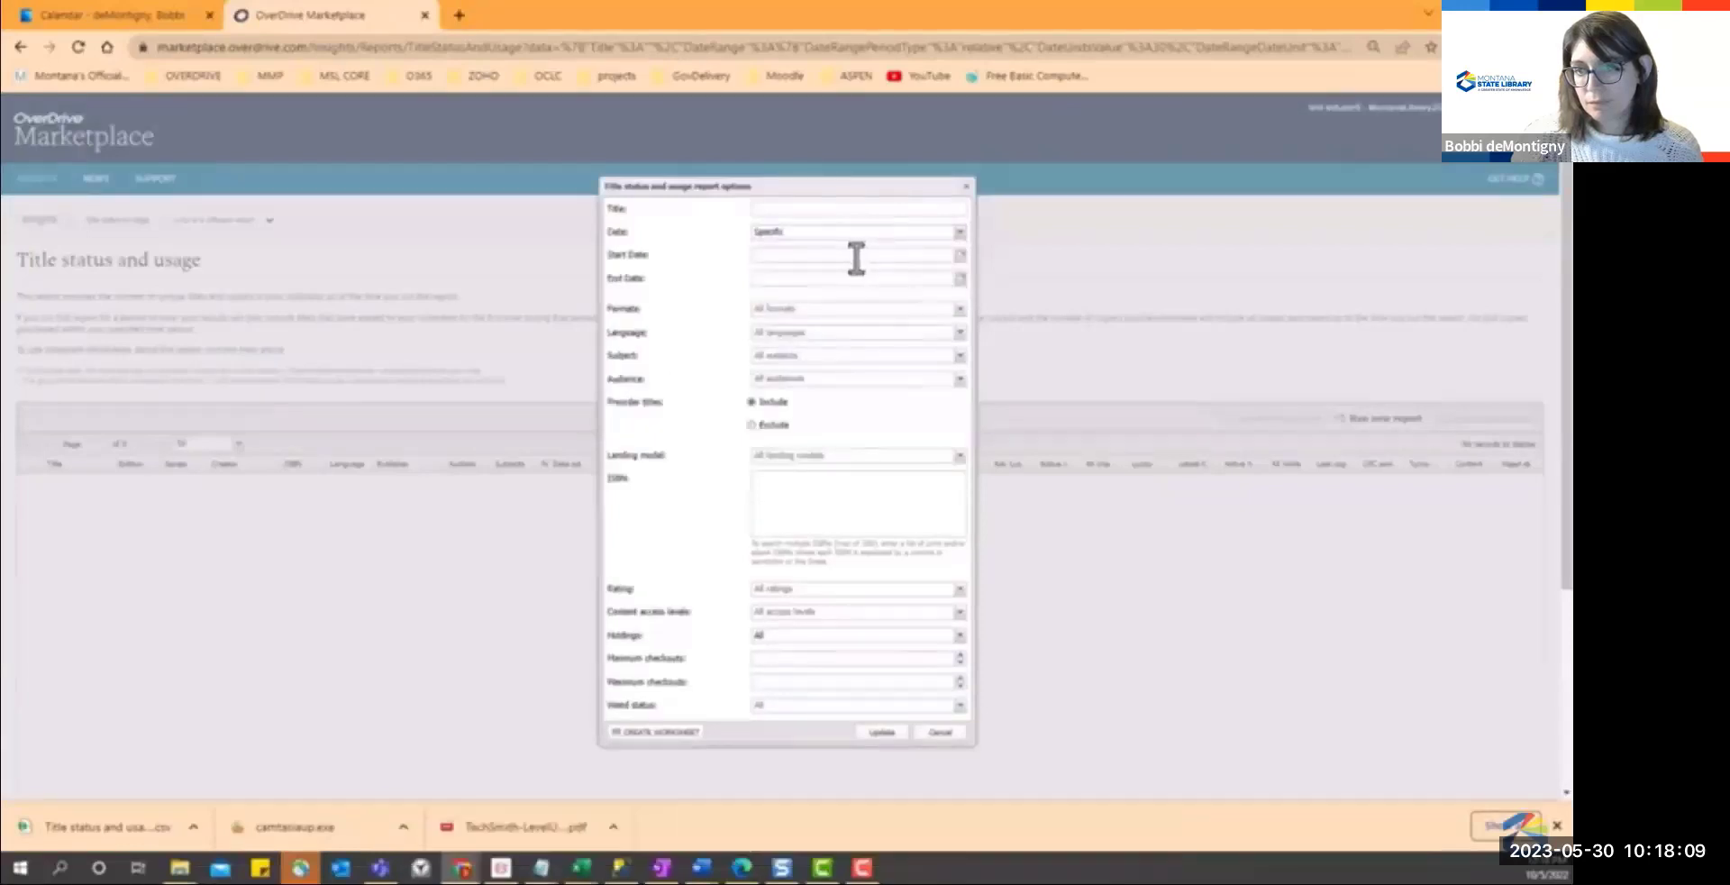
{"action": "left_click", "coordinate": [815, 281]}
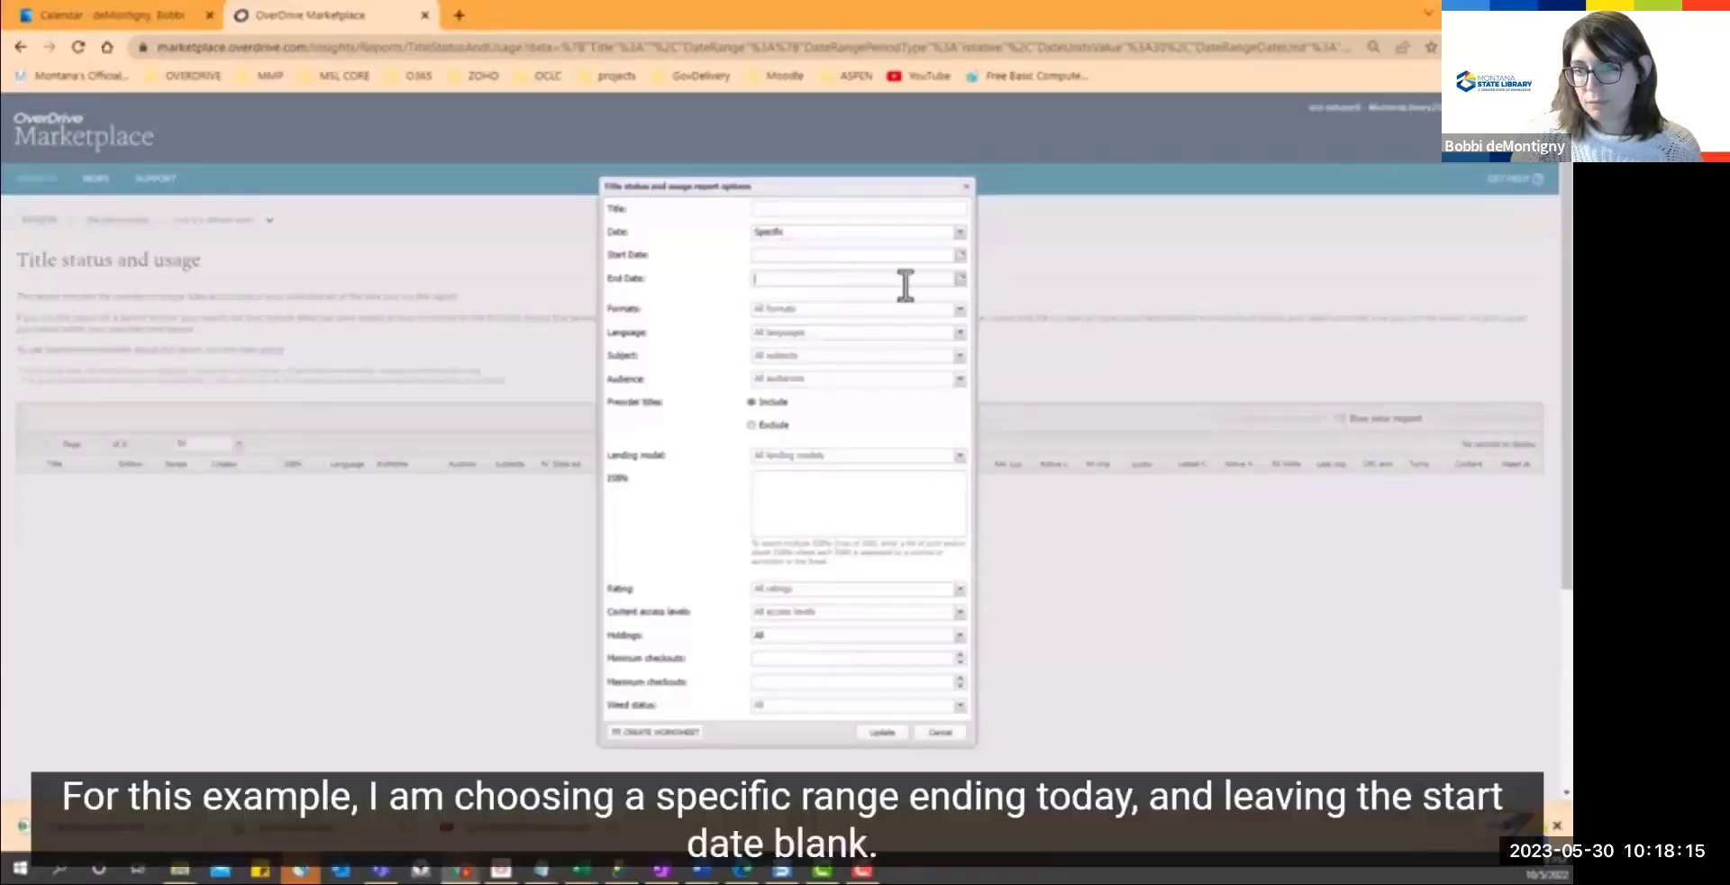
{"action": "left_click", "coordinate": [960, 279]}
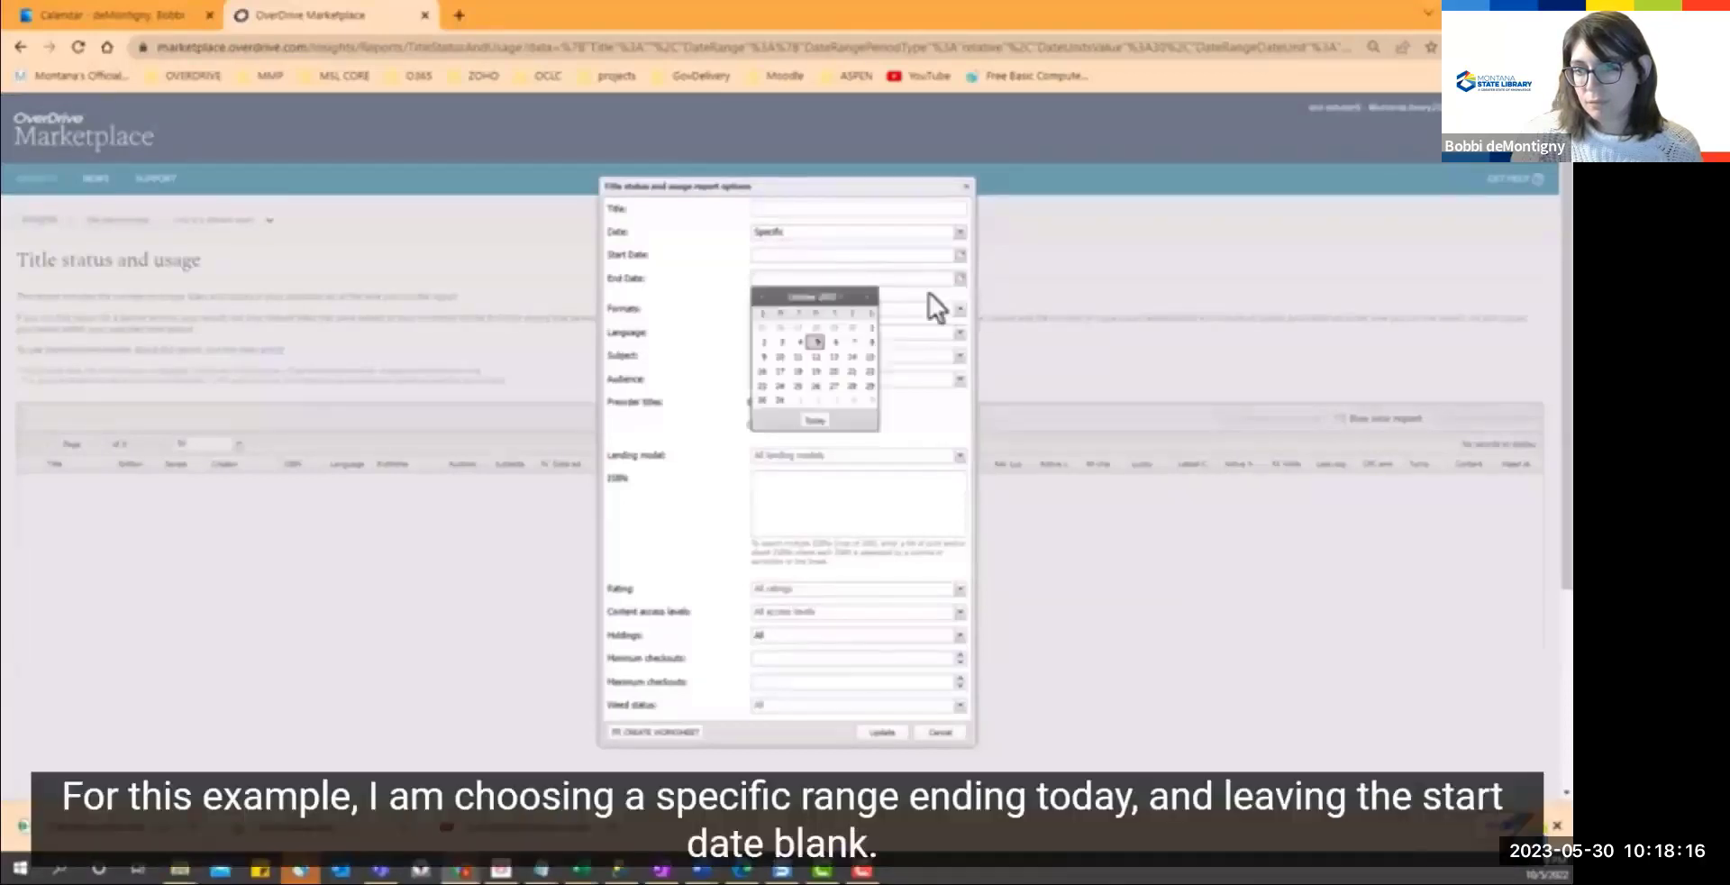
{"action": "left_click", "coordinate": [815, 342]}
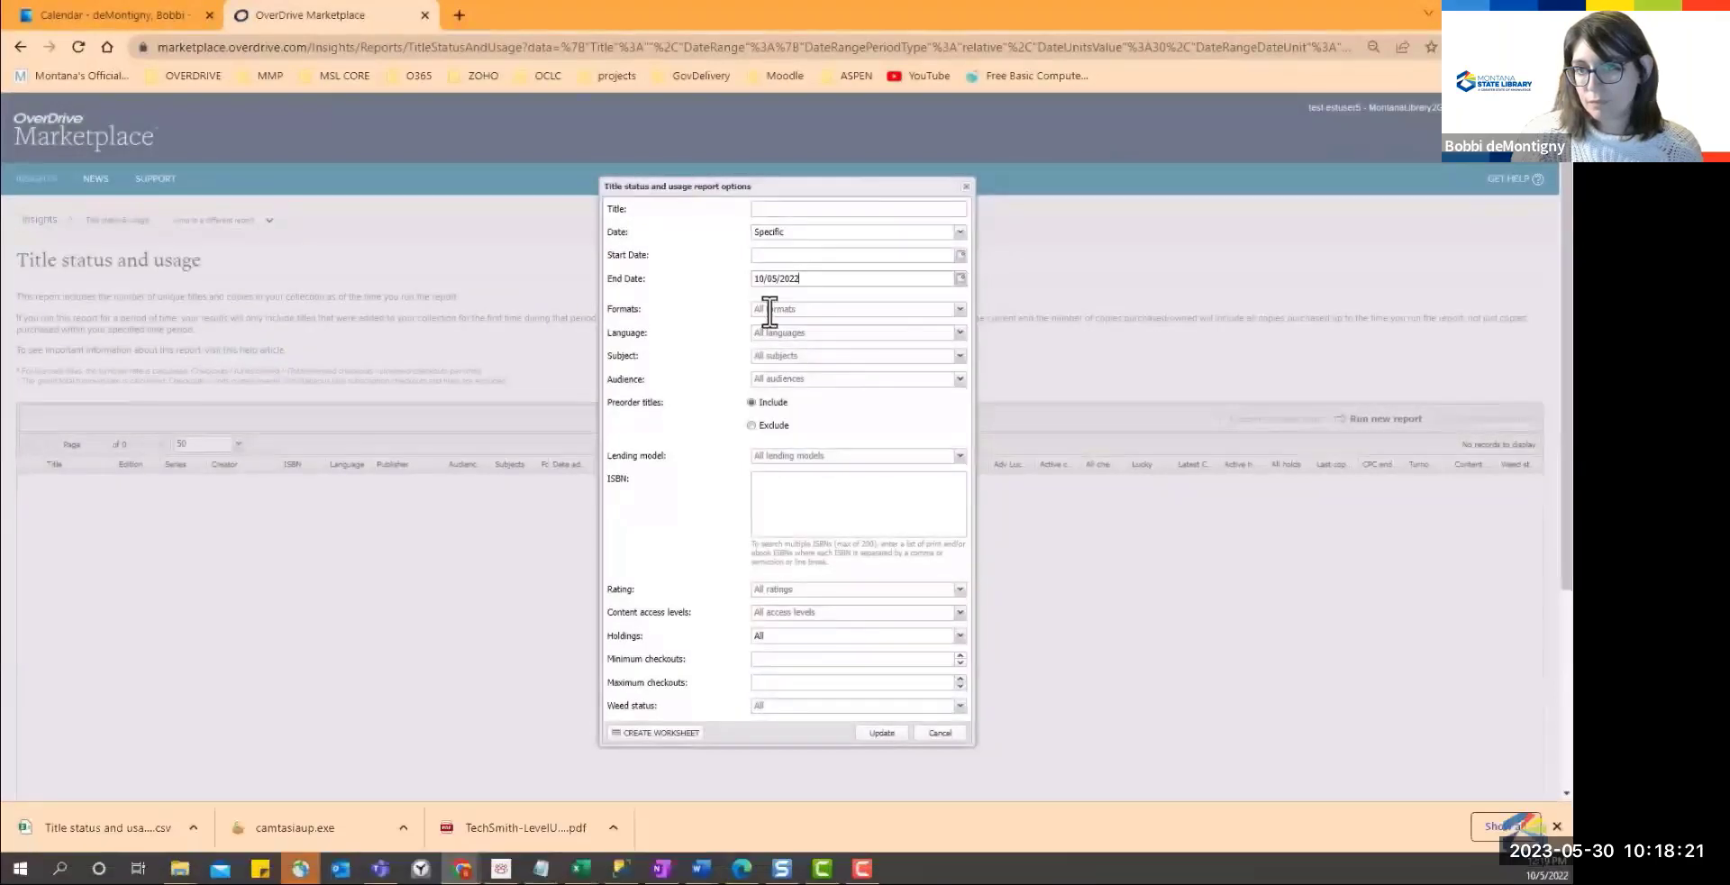
- Keep all formats in the report options and select every audience, from Adult Fiction to Young Adult Nonfiction
{"action": "left_click", "coordinate": [960, 310]}
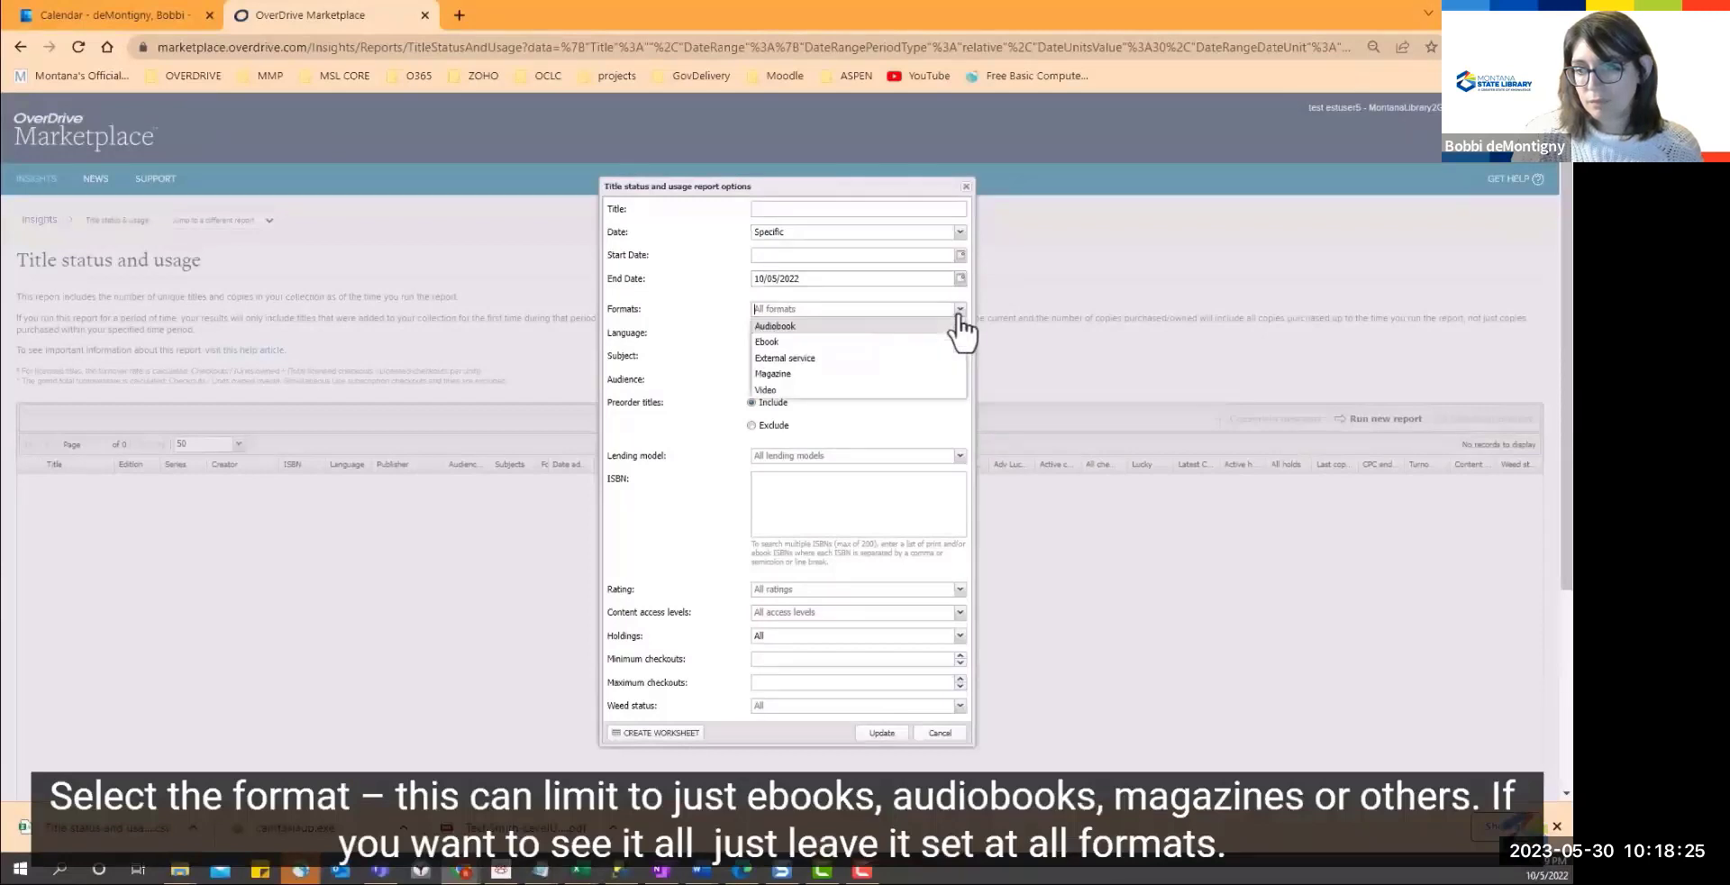
{"action": "left_click", "coordinate": [959, 315]}
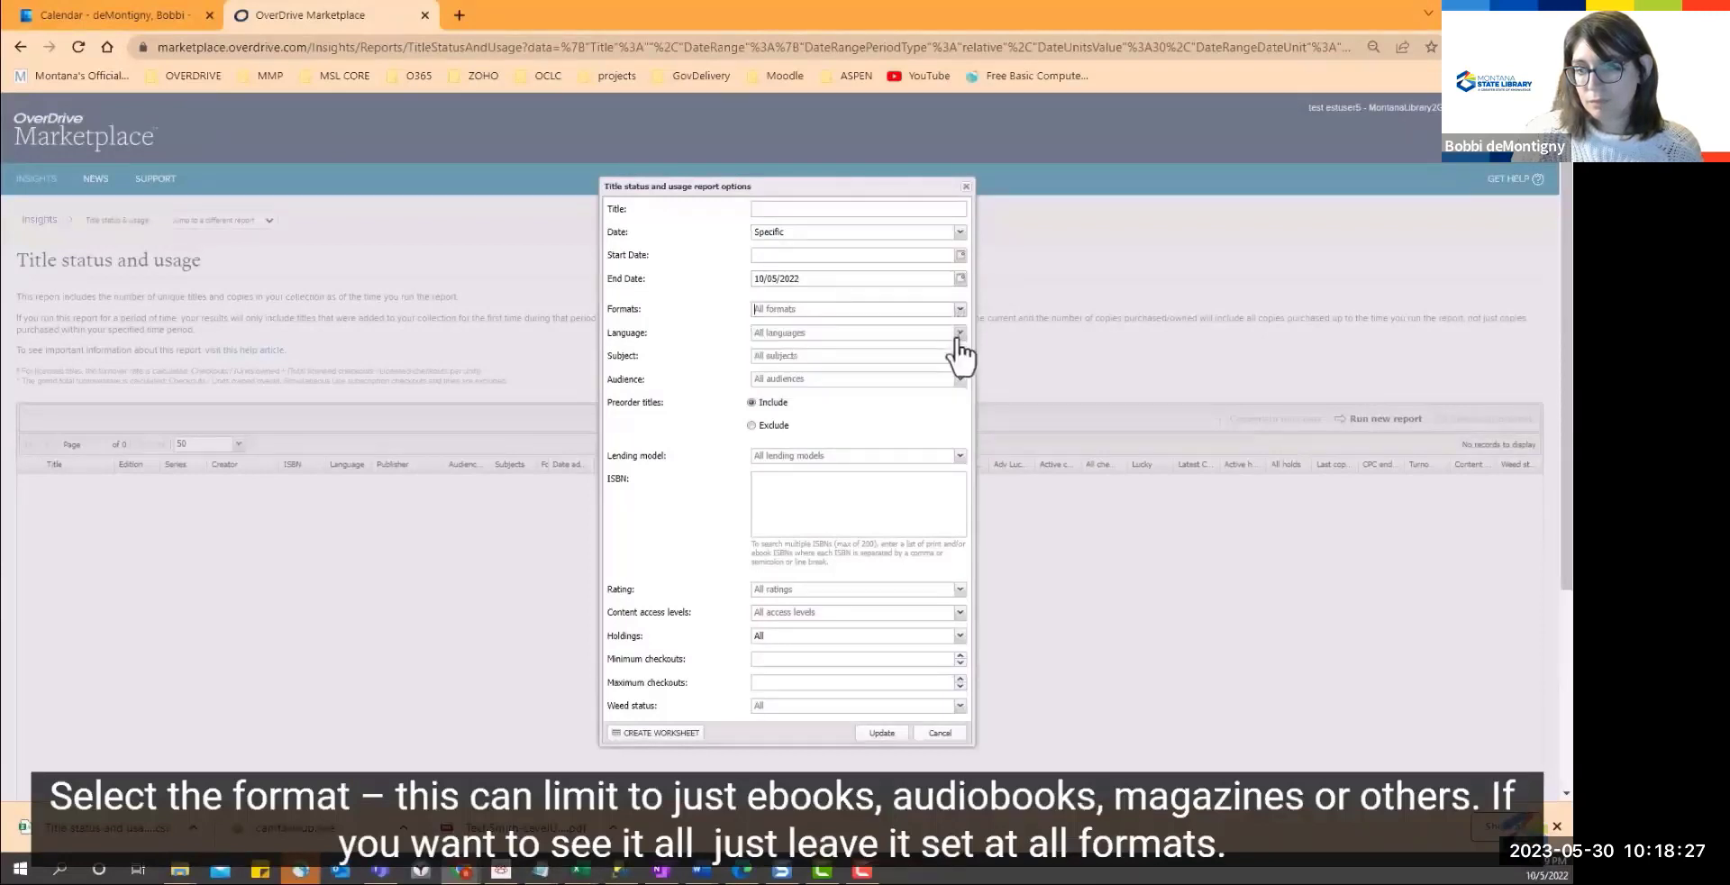
{"action": "left_click", "coordinate": [960, 379]}
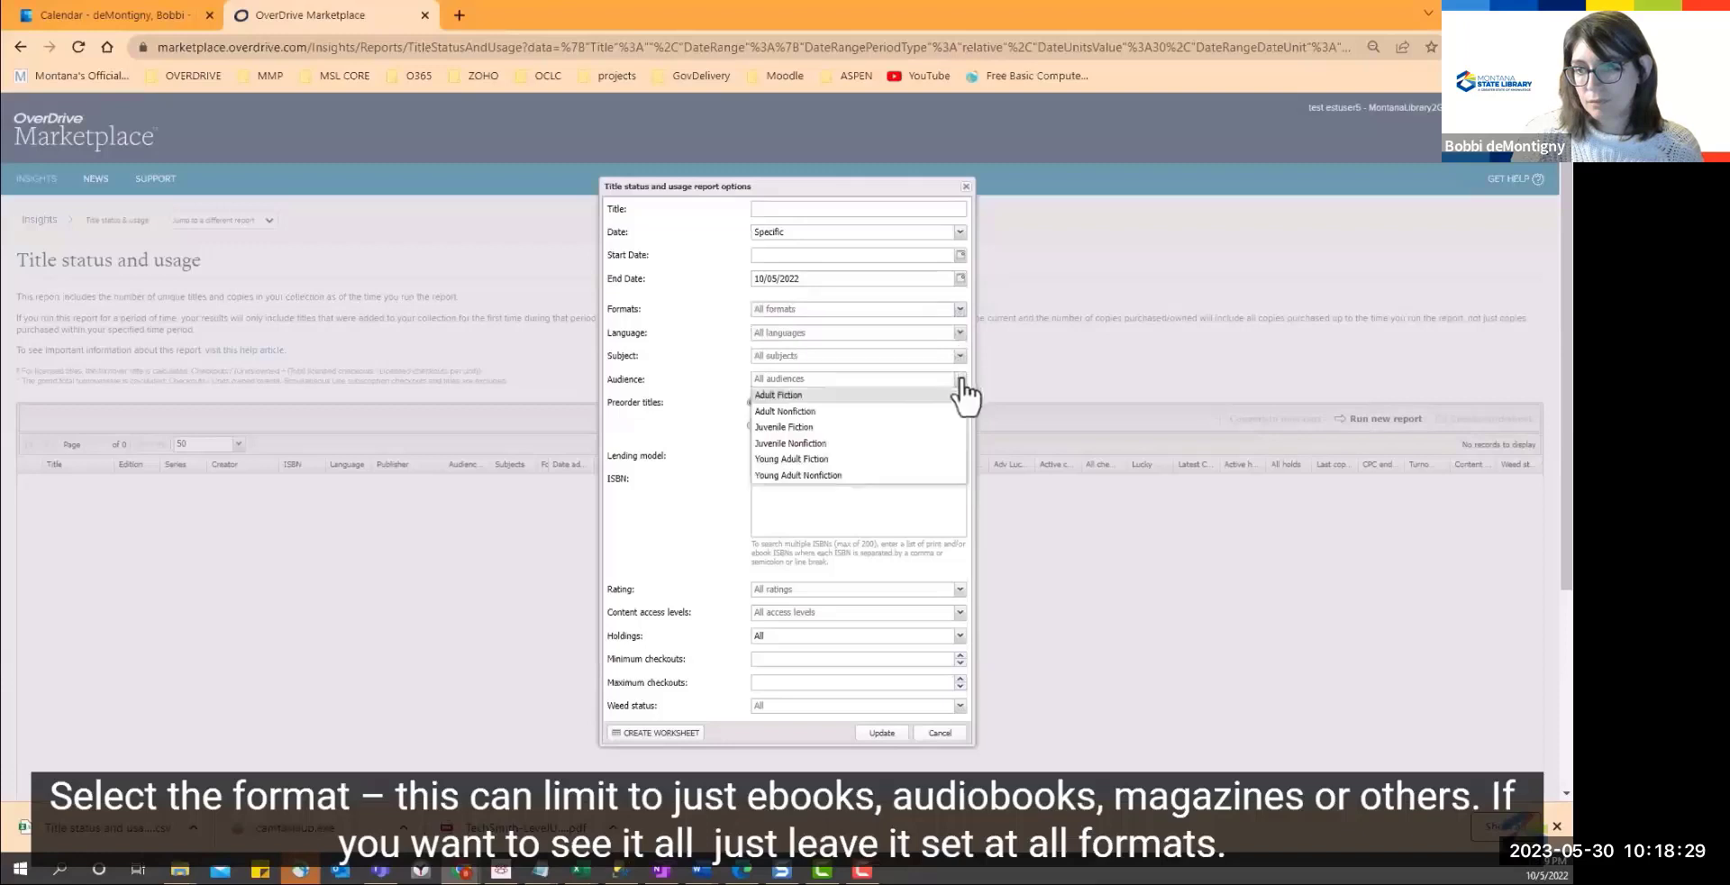
{"action": "left_click", "coordinate": [889, 398]}
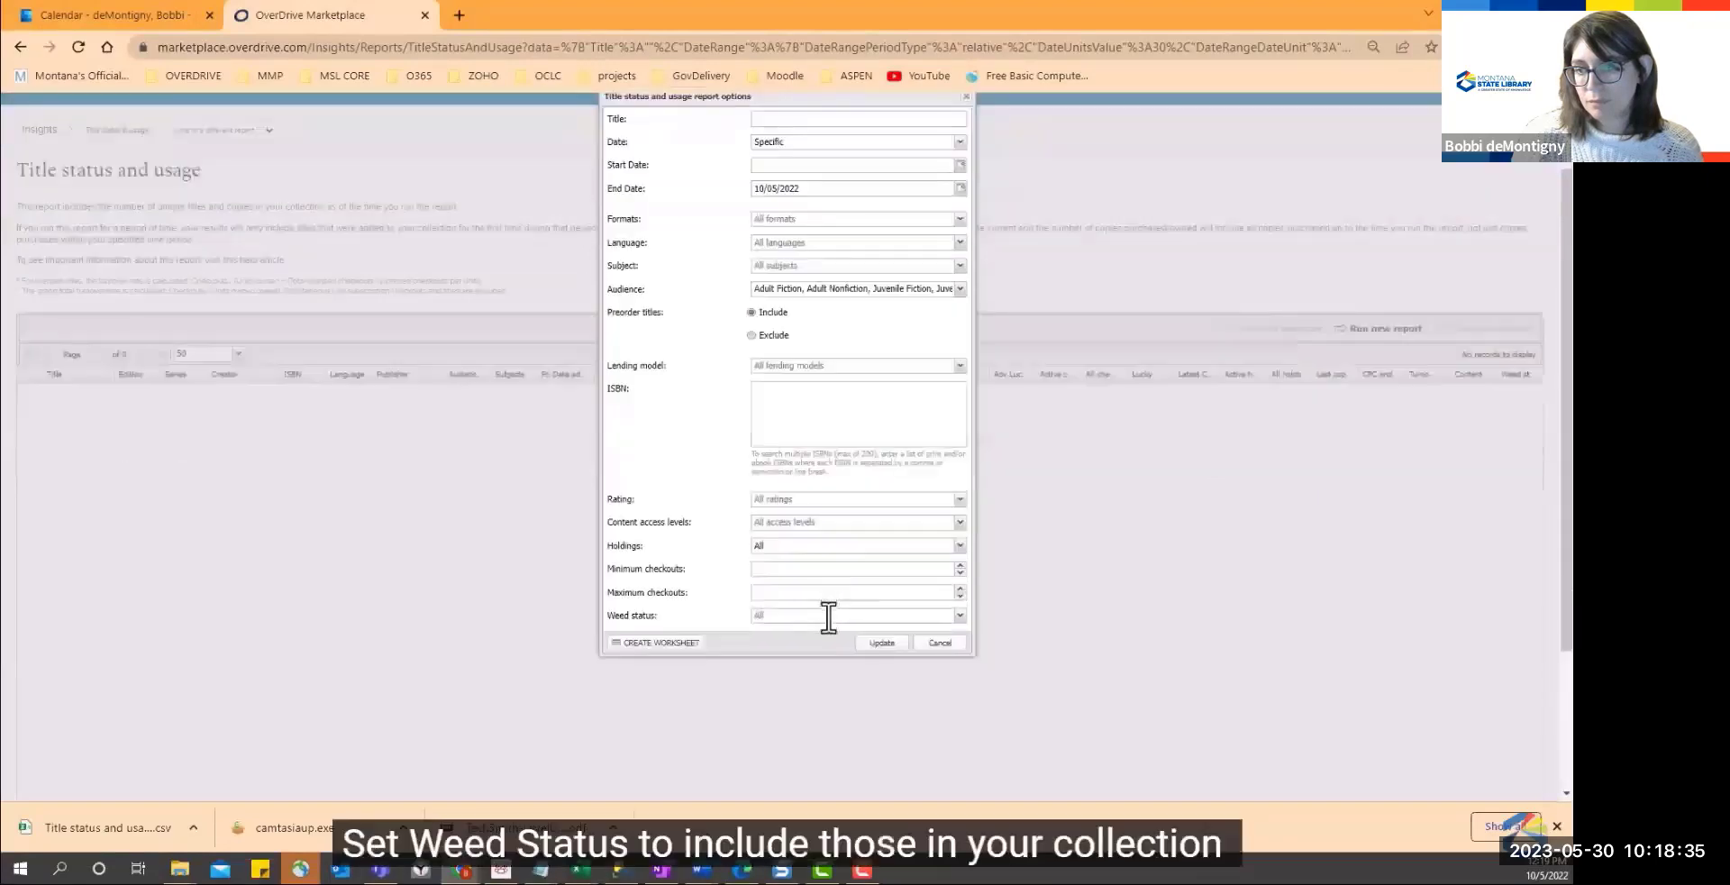
- Limit the weed status to In collection and run the report
{"action": "left_click", "coordinate": [828, 617]}
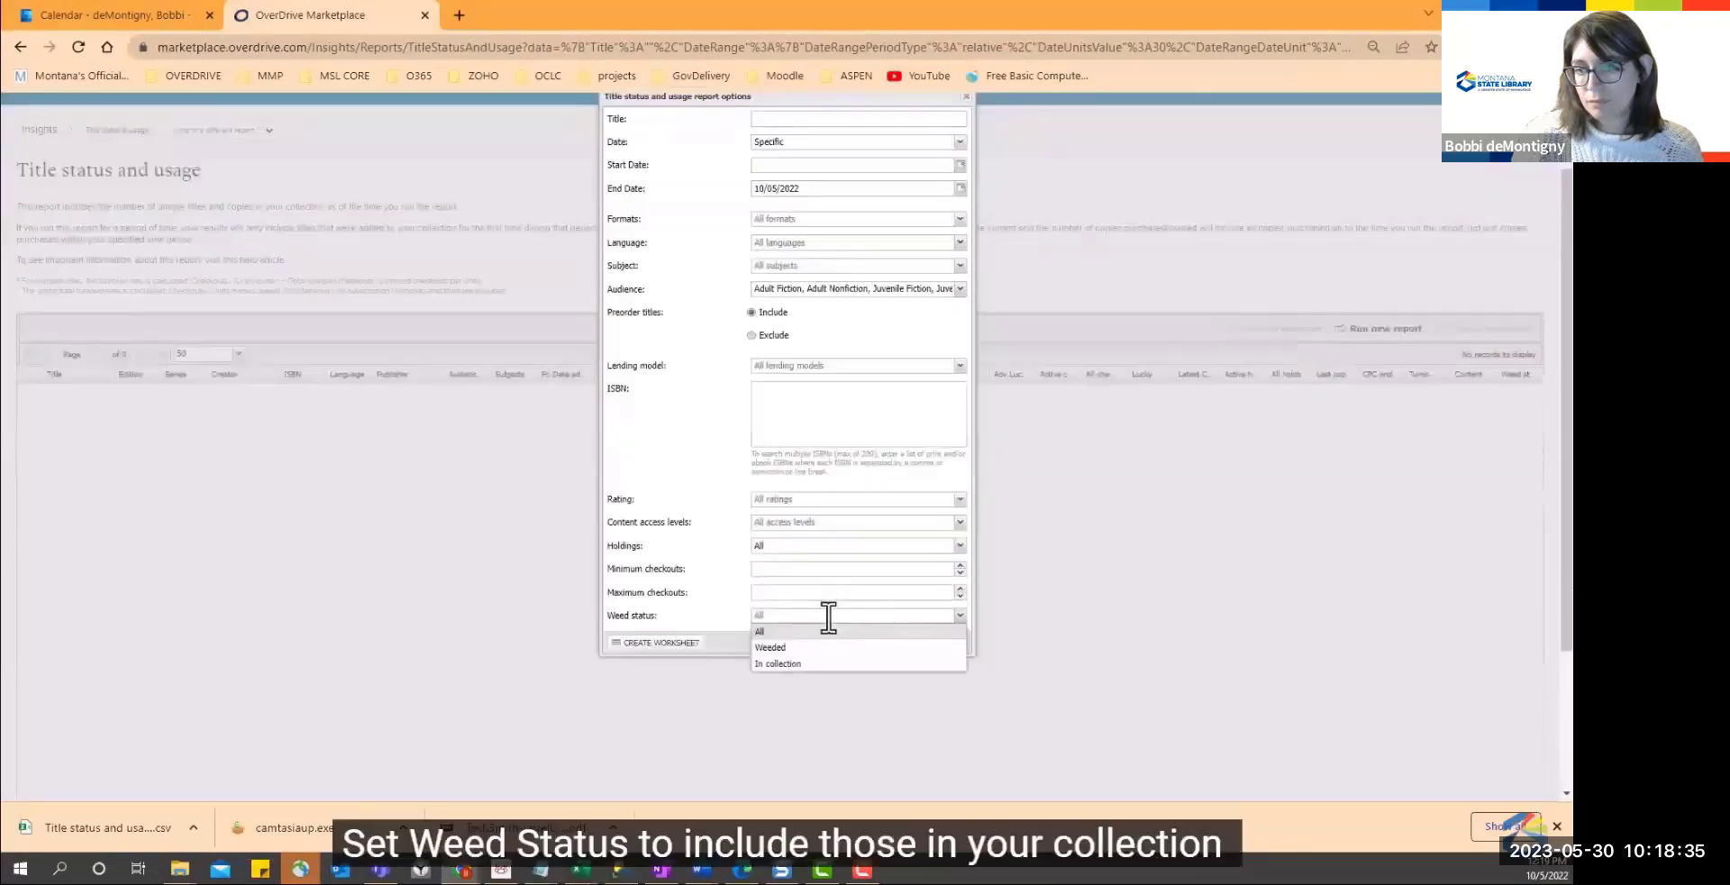
{"action": "left_click", "coordinate": [836, 664]}
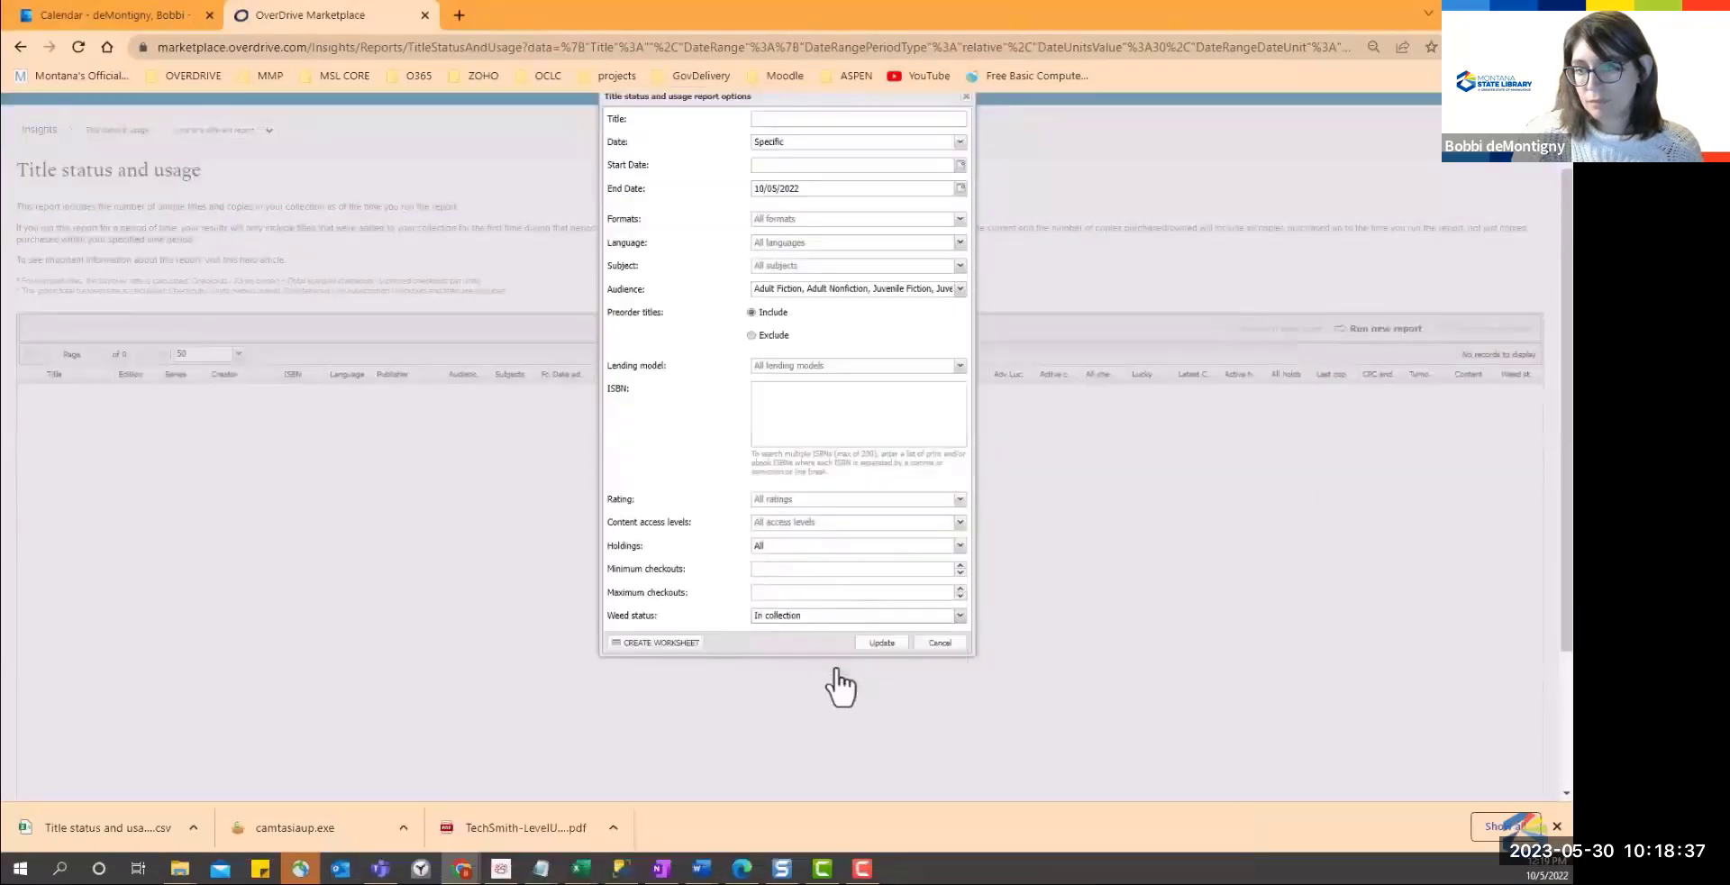
{"action": "left_click", "coordinate": [879, 642]}
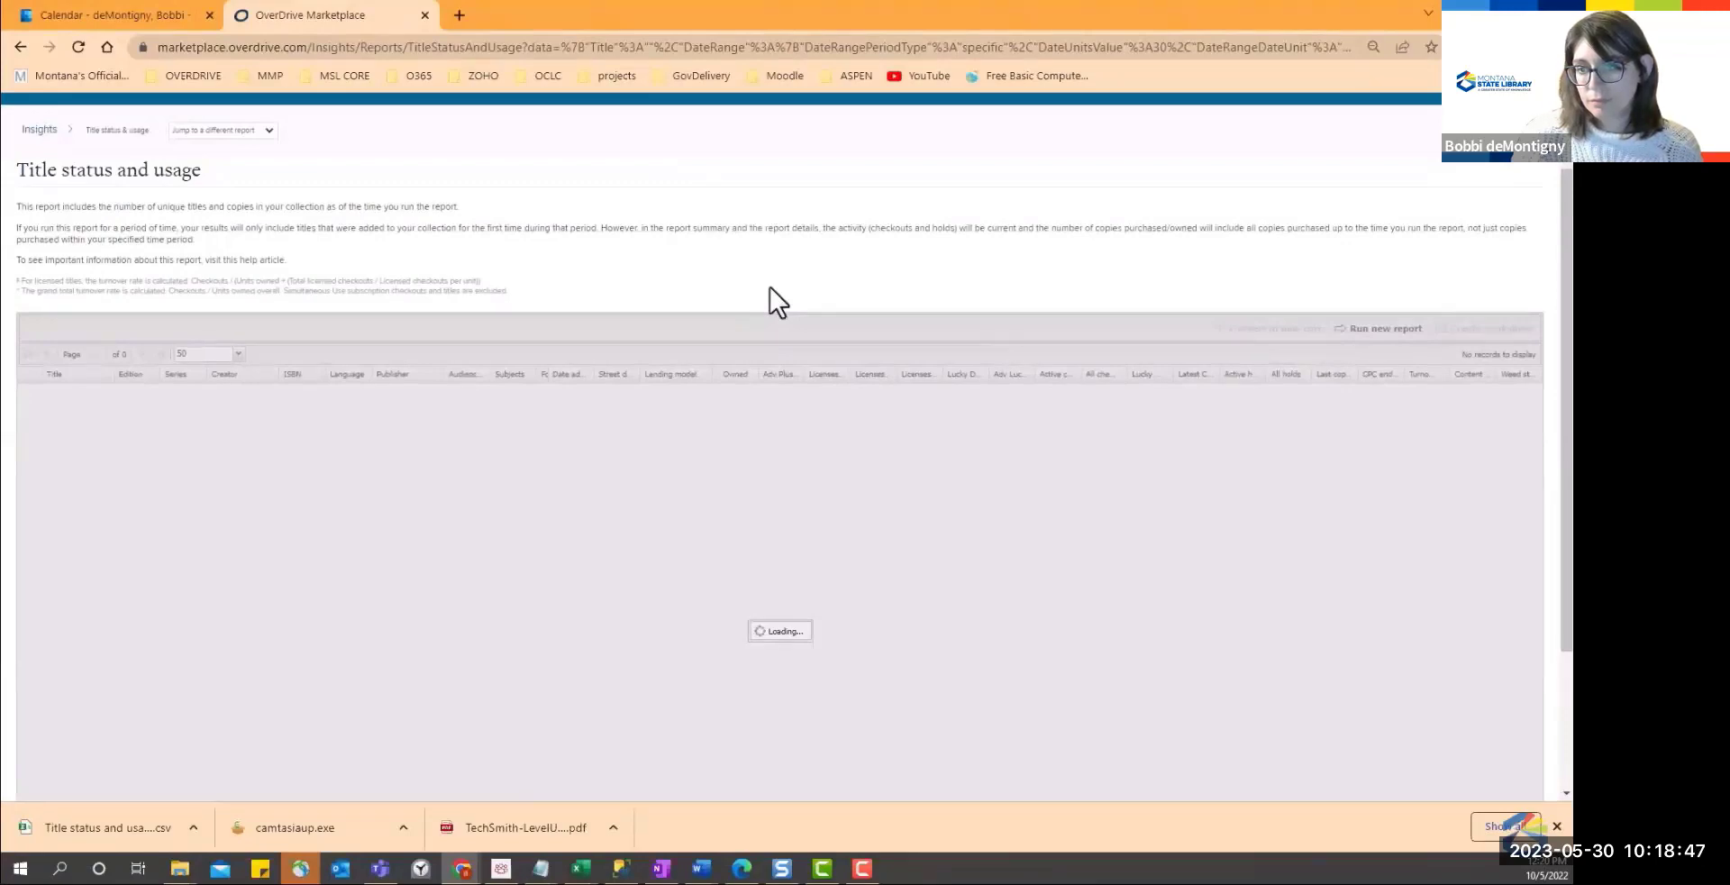
- Export the report's title list as a worksheet to the Desktop as "Title status and usage (1)" and open the CSV in Excel
{"action": "scroll", "coordinate": [811, 319], "scroll_direction": "down", "scroll_amount": 1}
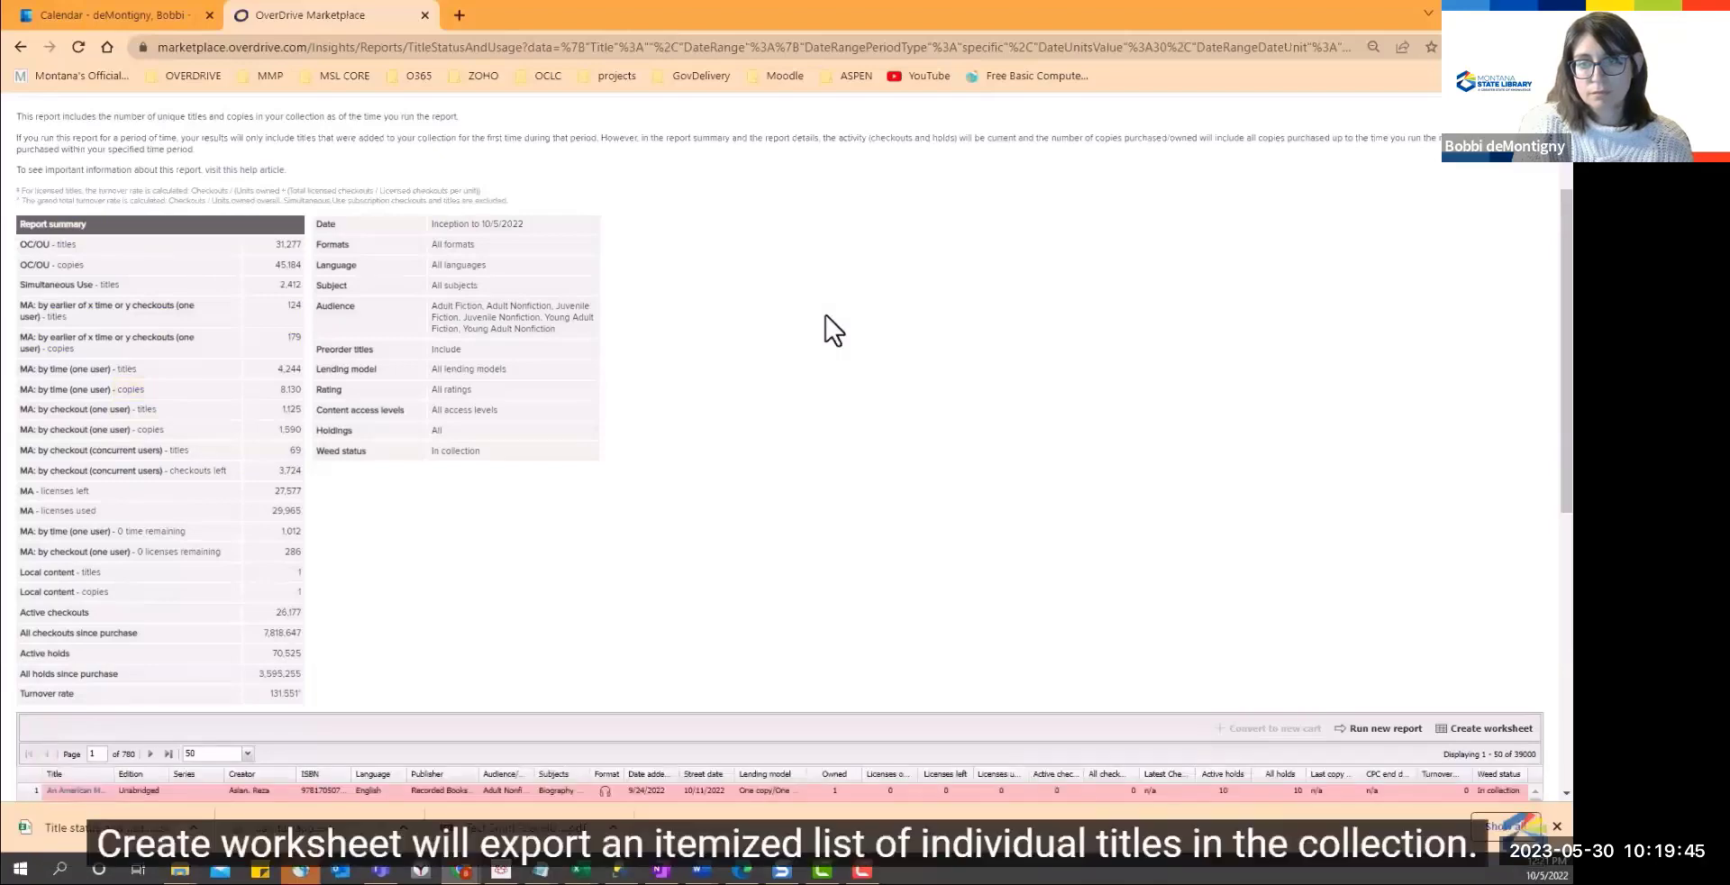
{"action": "left_click", "coordinate": [1467, 737]}
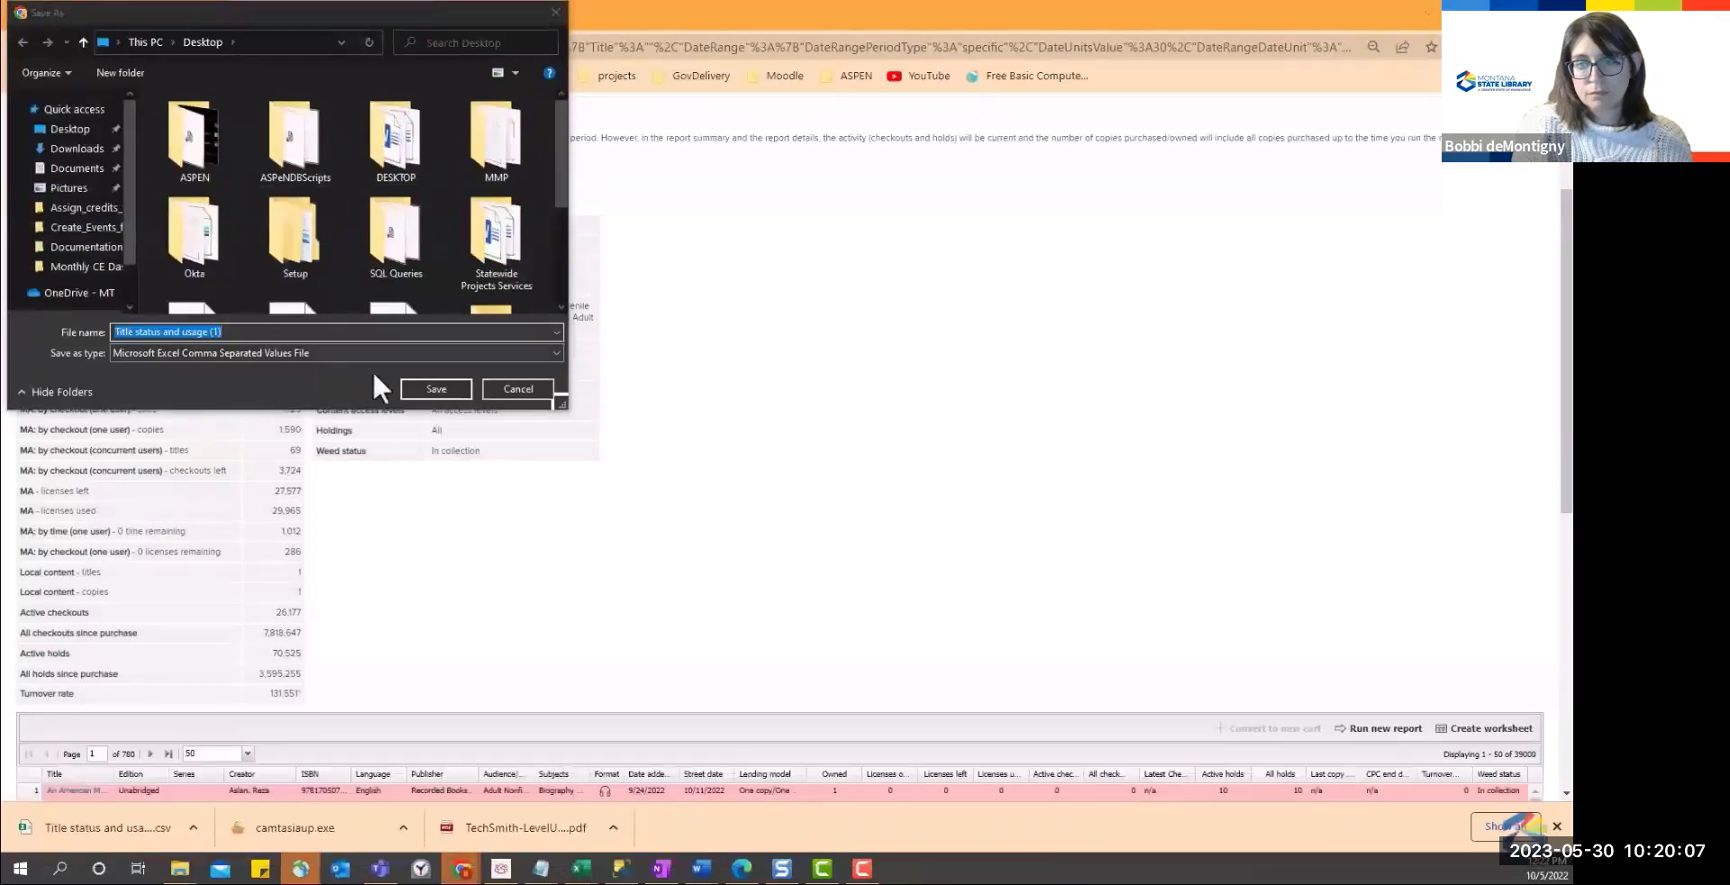
{"action": "left_click", "coordinate": [436, 388]}
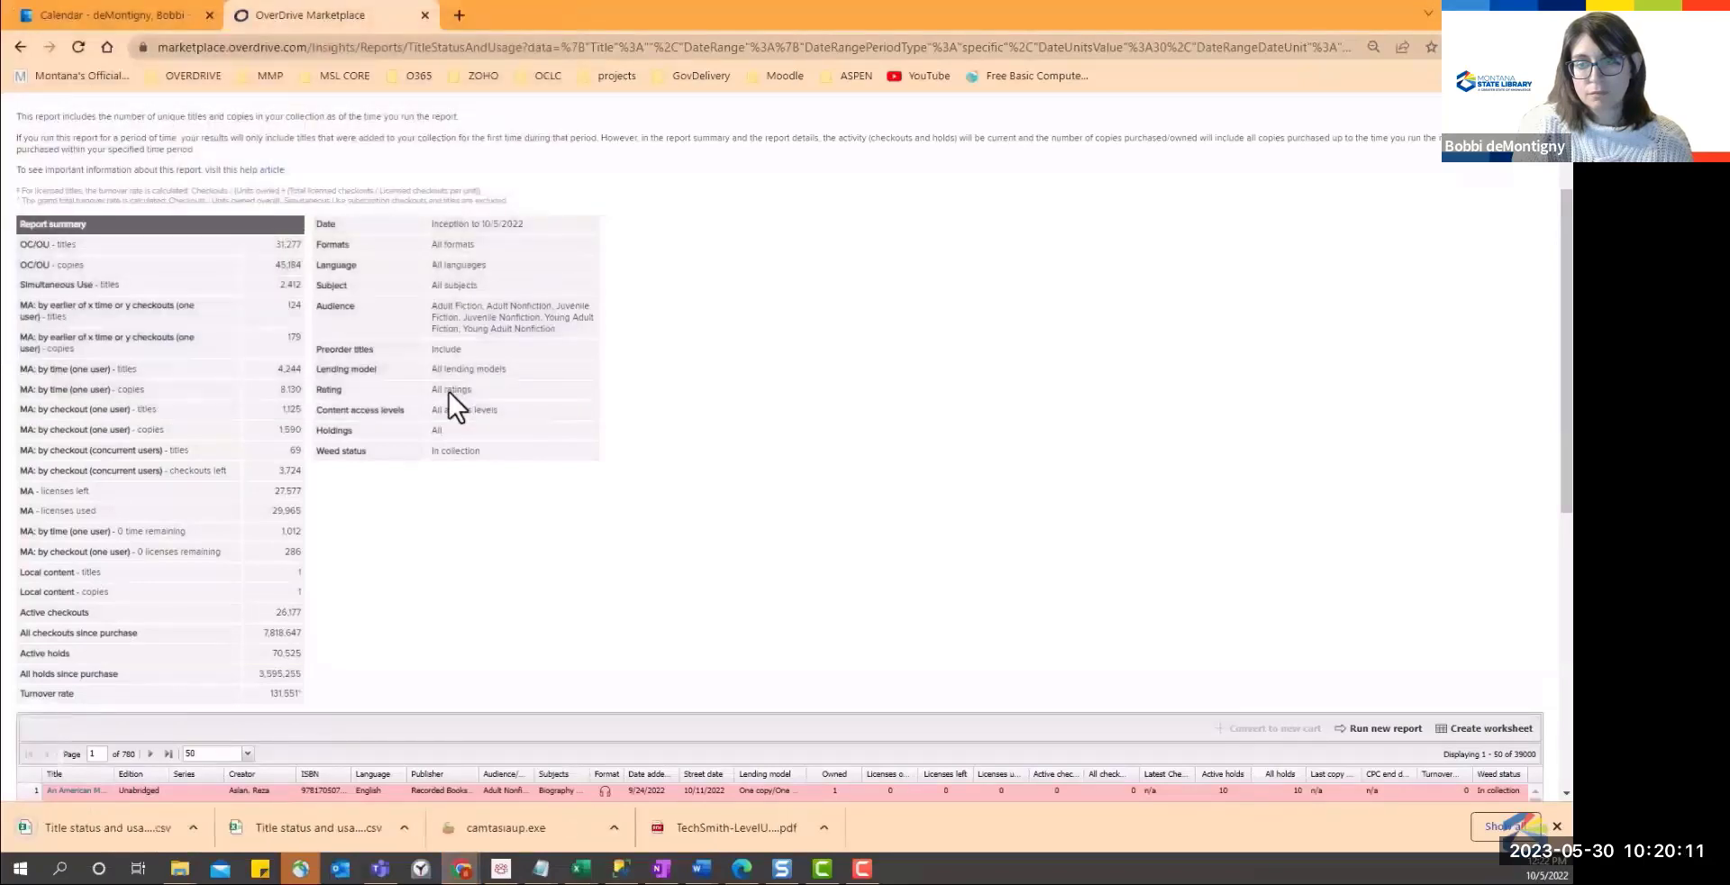
{"action": "left_click", "coordinate": [302, 828]}
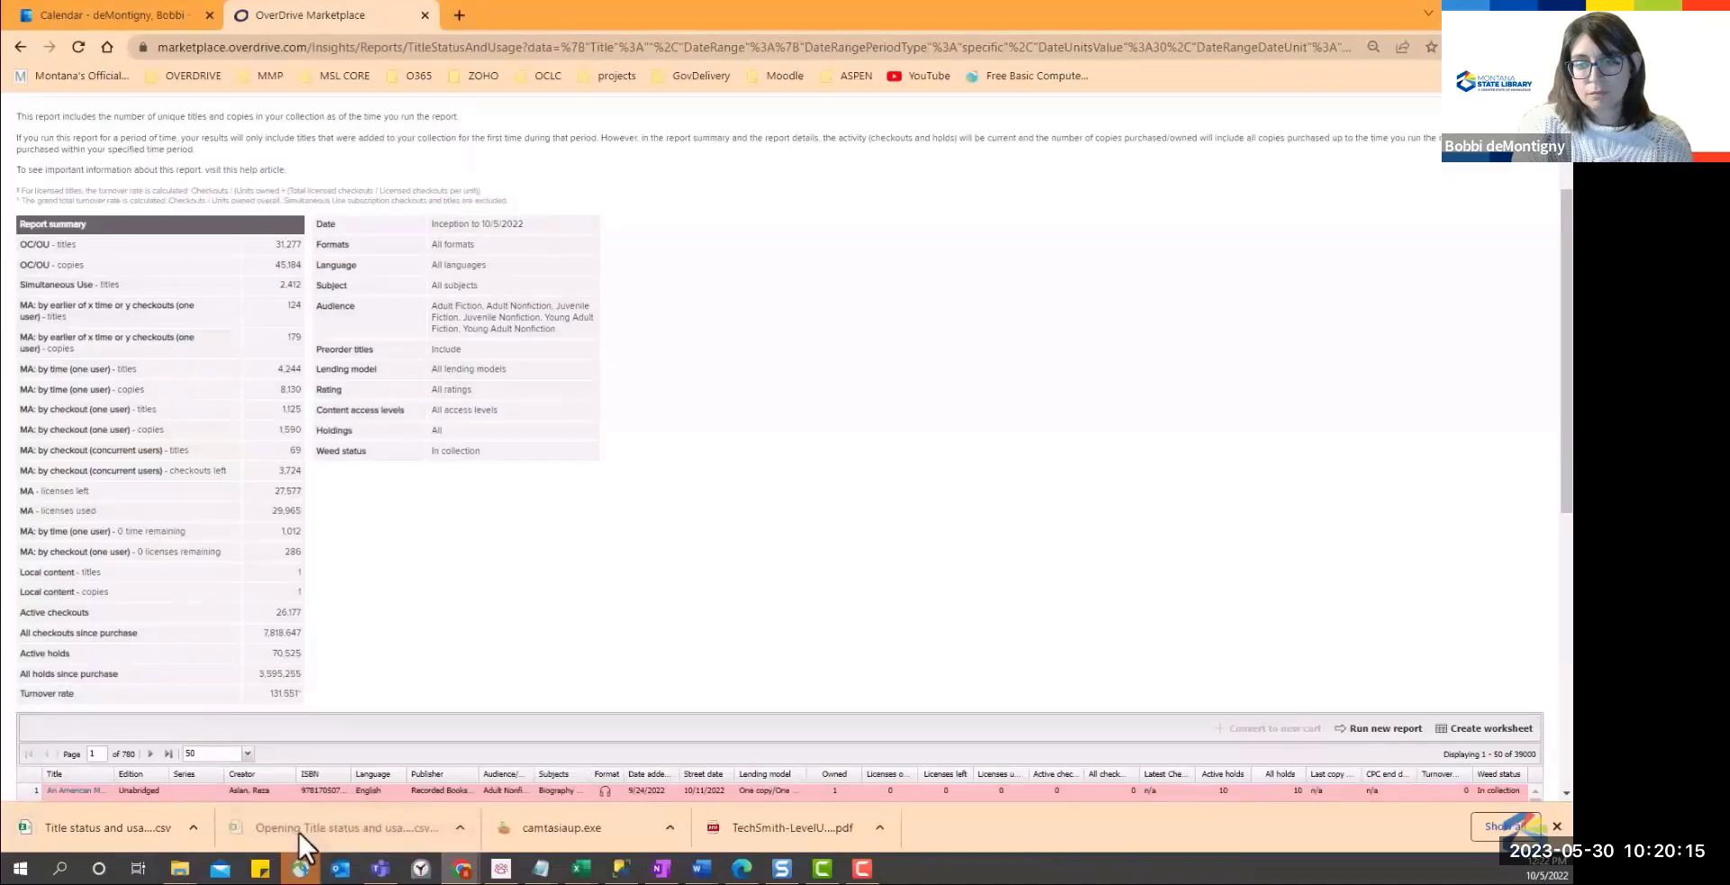
{"action": "left_click_drag", "start_coordinate": [1, 311], "coordinate": [526, 236]}
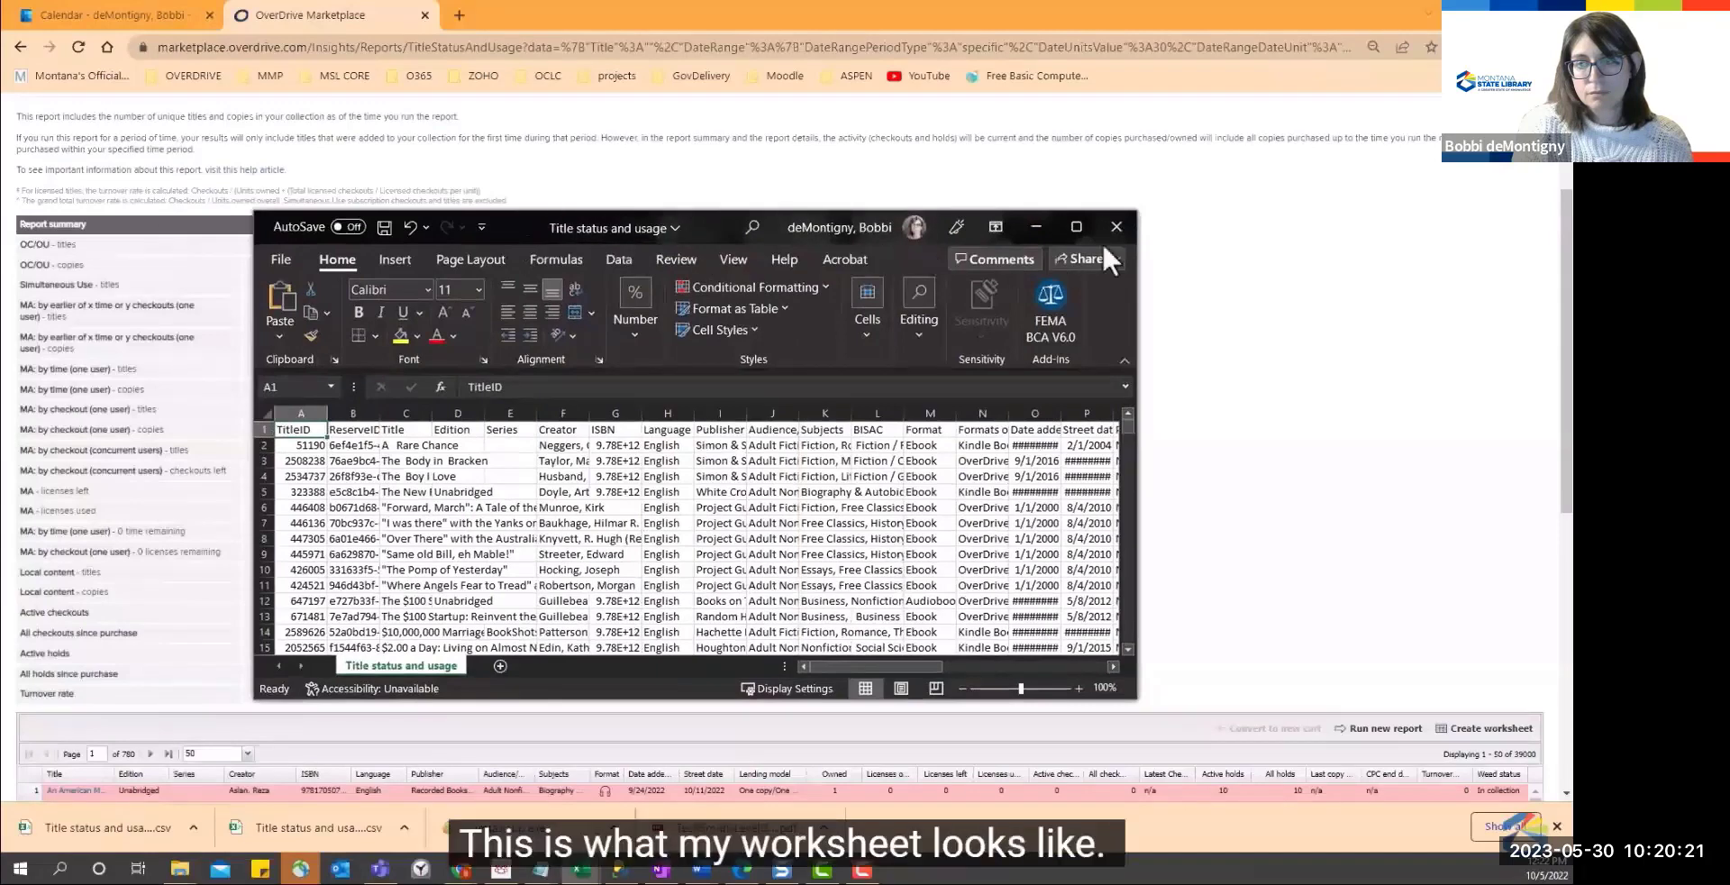
- Auto-fit the widths of the TitleID, ReserveID, Title and Creator columns to their contents
{"action": "double_click", "coordinate": [325, 409]}
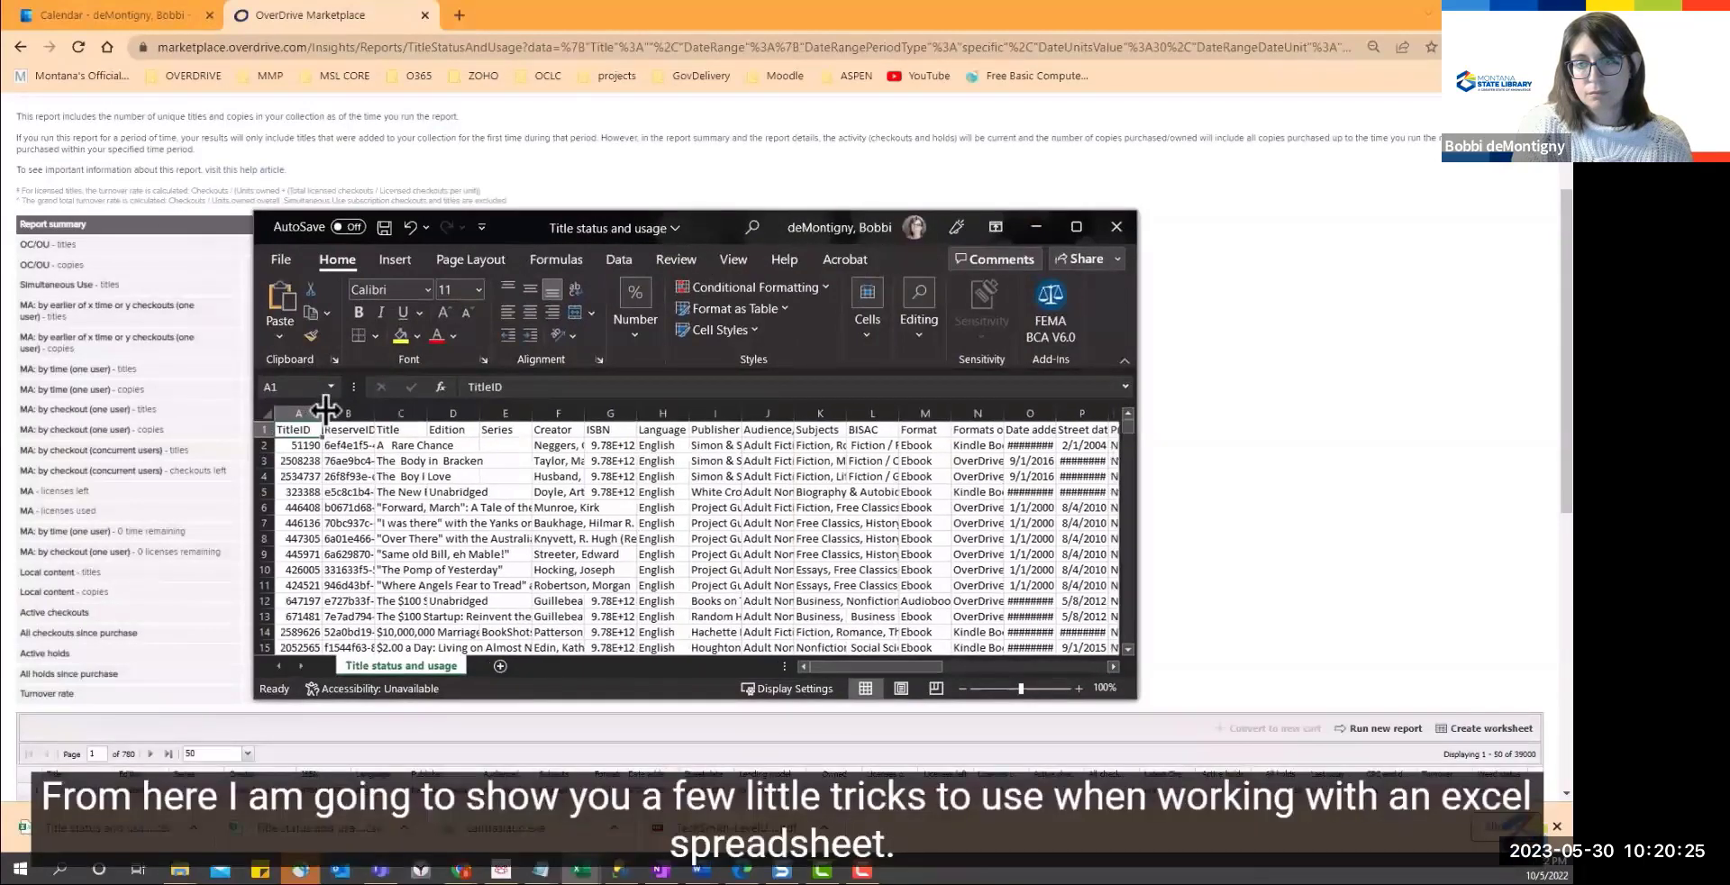
{"action": "double_click", "coordinate": [375, 410]}
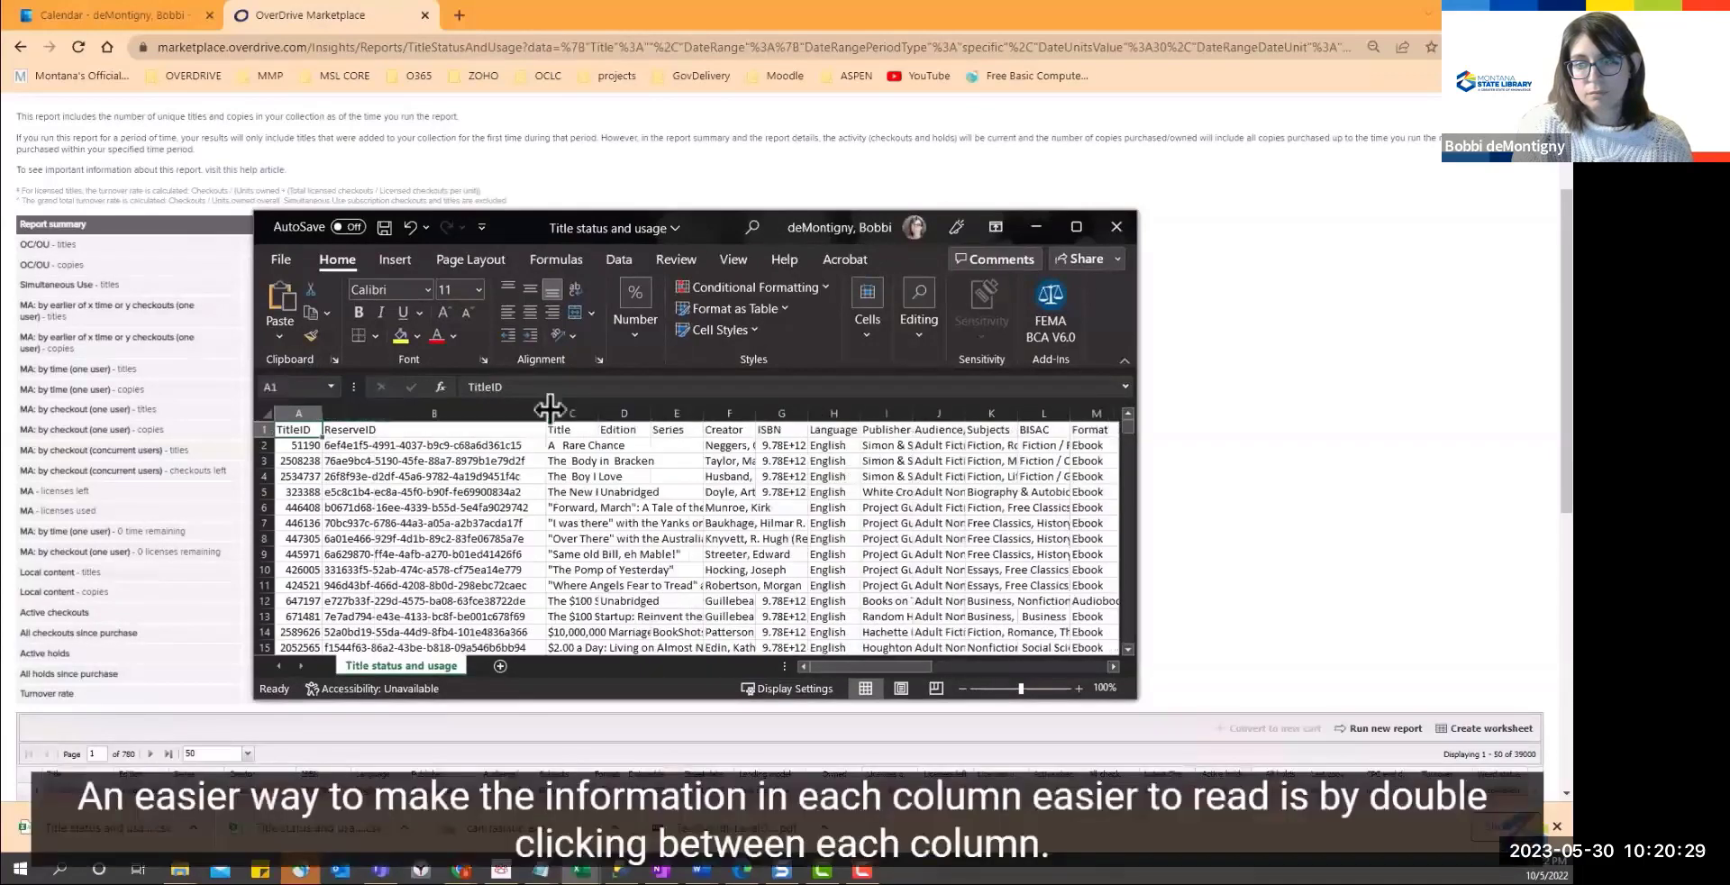
{"action": "double_click", "coordinate": [596, 412]}
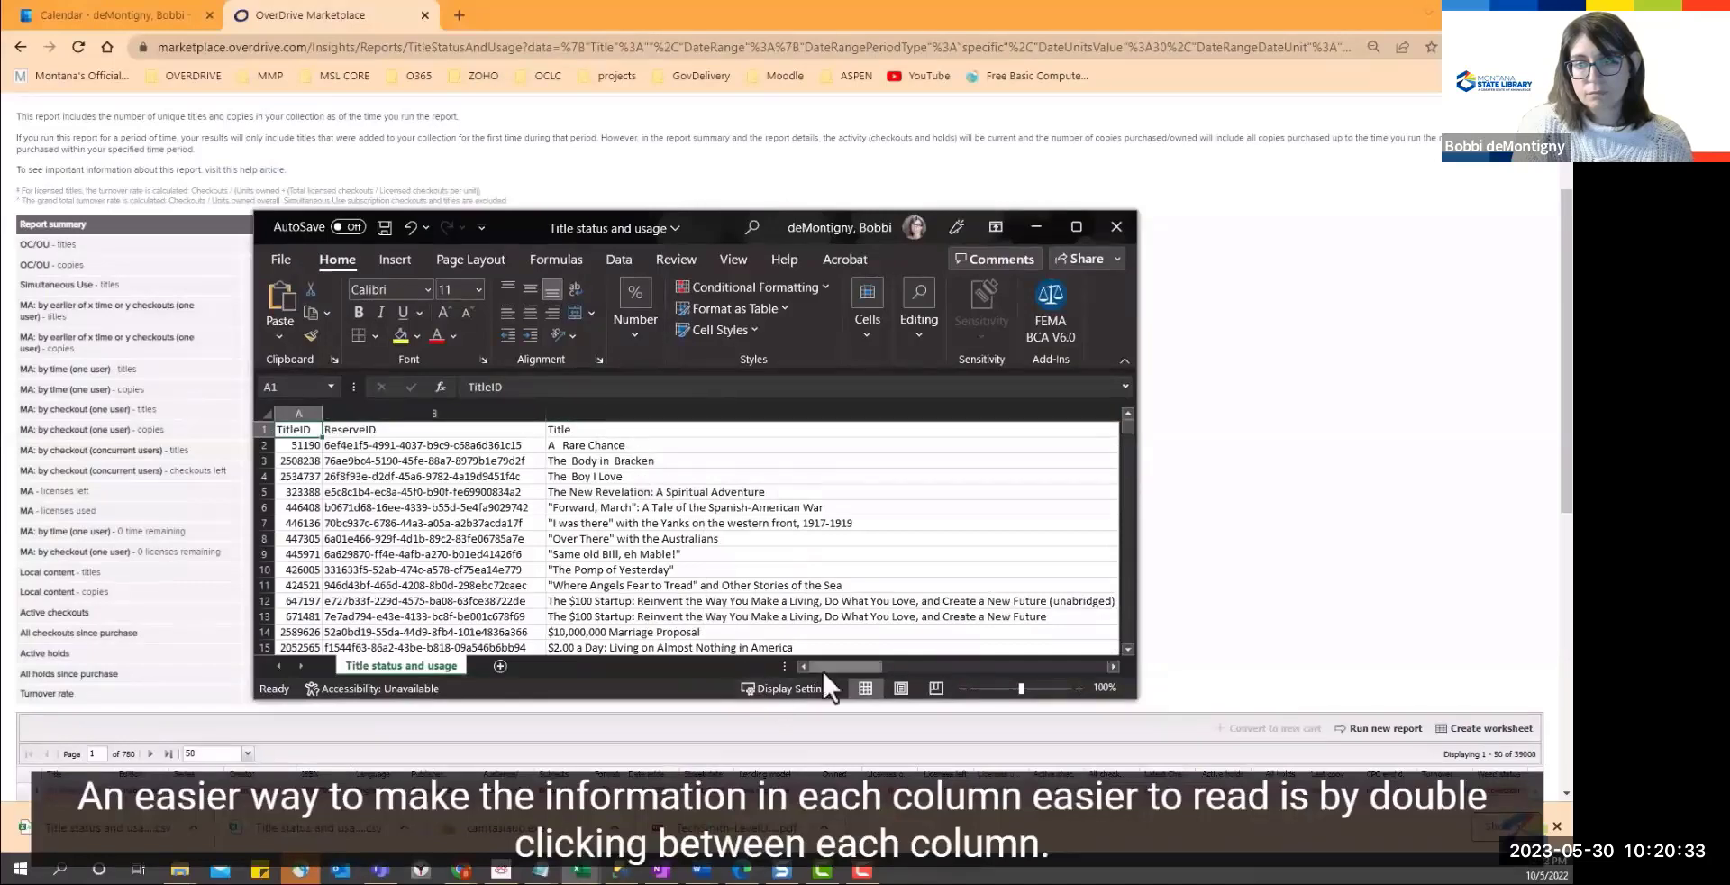
{"action": "left_click_drag", "start_coordinate": [822, 668], "coordinate": [960, 694]}
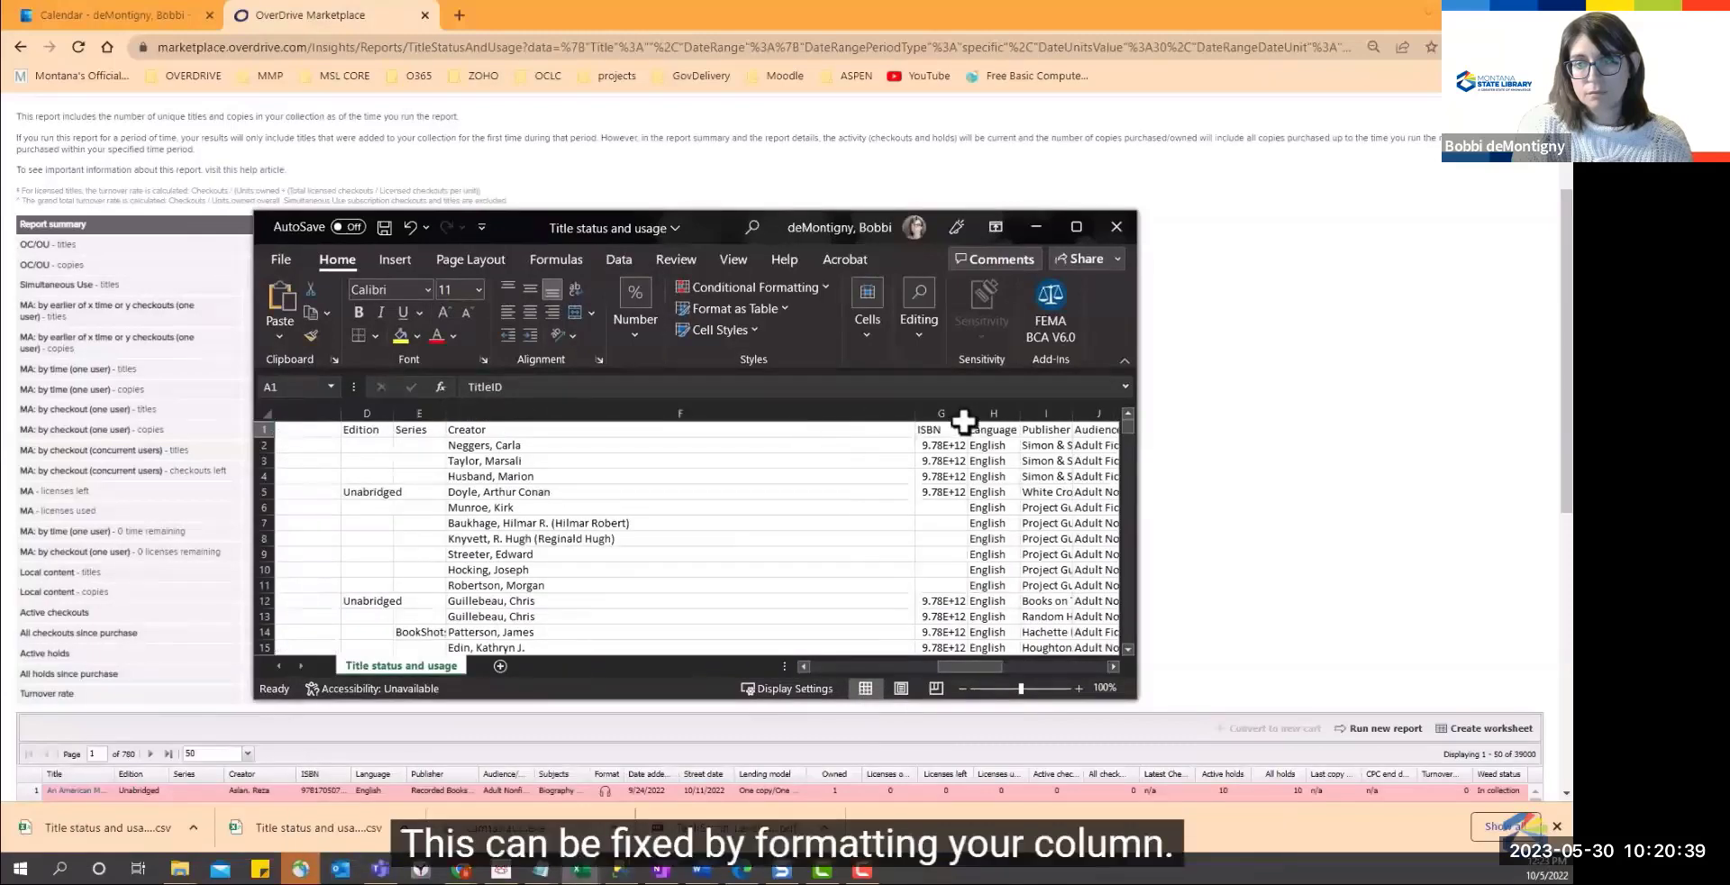
- Format the ISBN column G as Fraction, up to one digit (1/4), so the full numbers show
{"action": "left_click", "coordinate": [954, 406]}
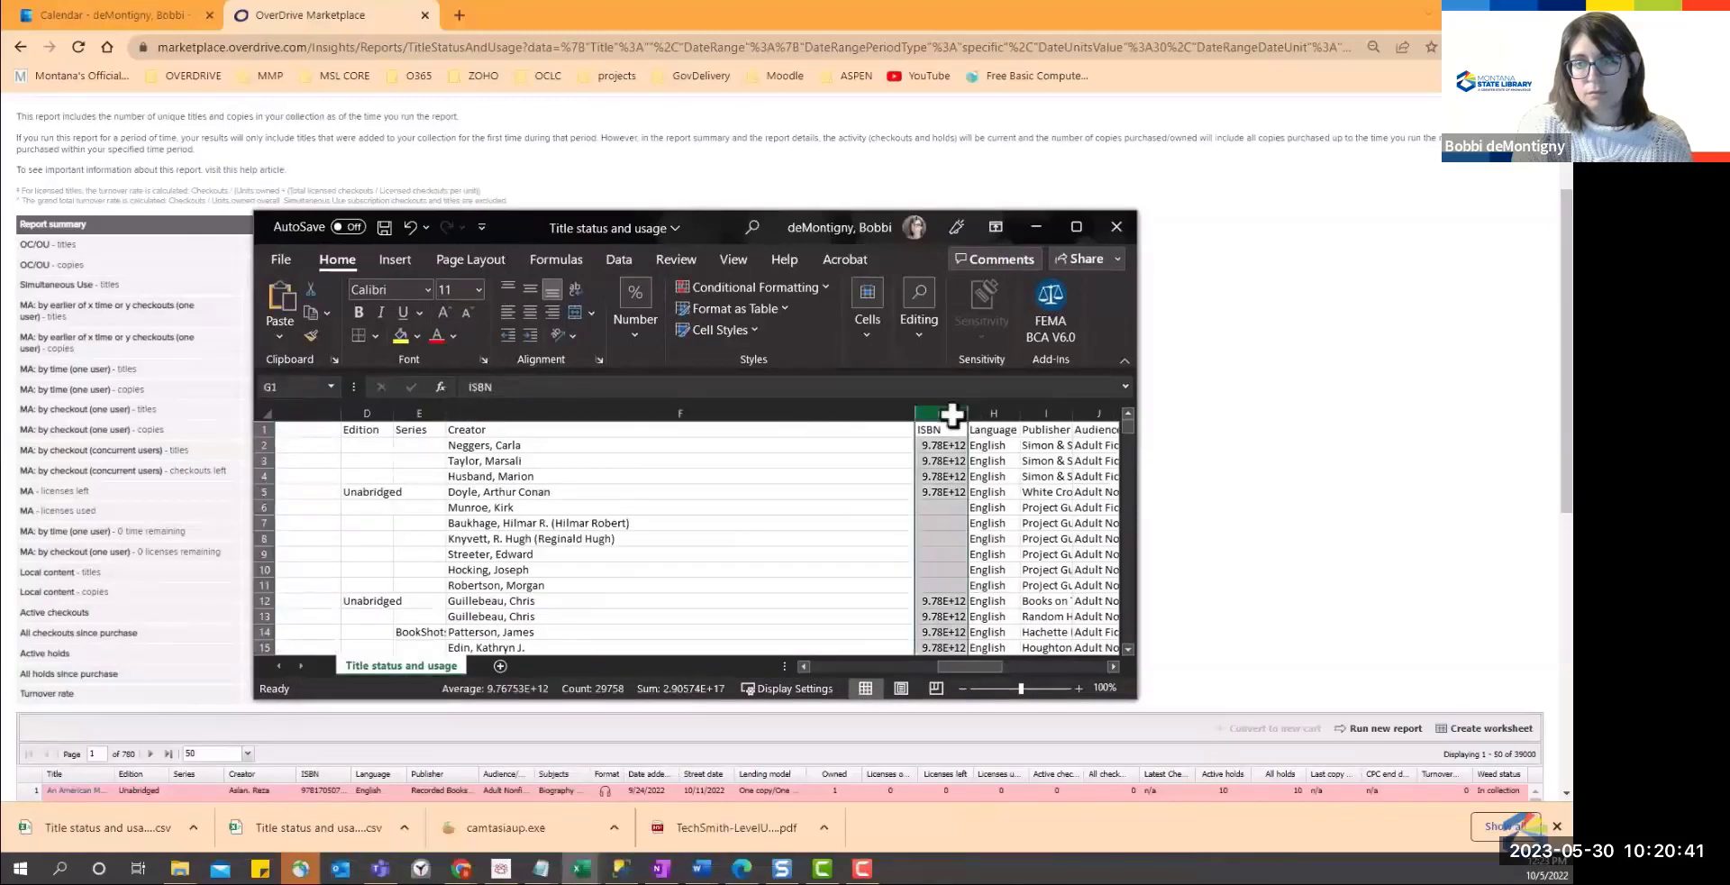
{"action": "right_click", "coordinate": [953, 406]}
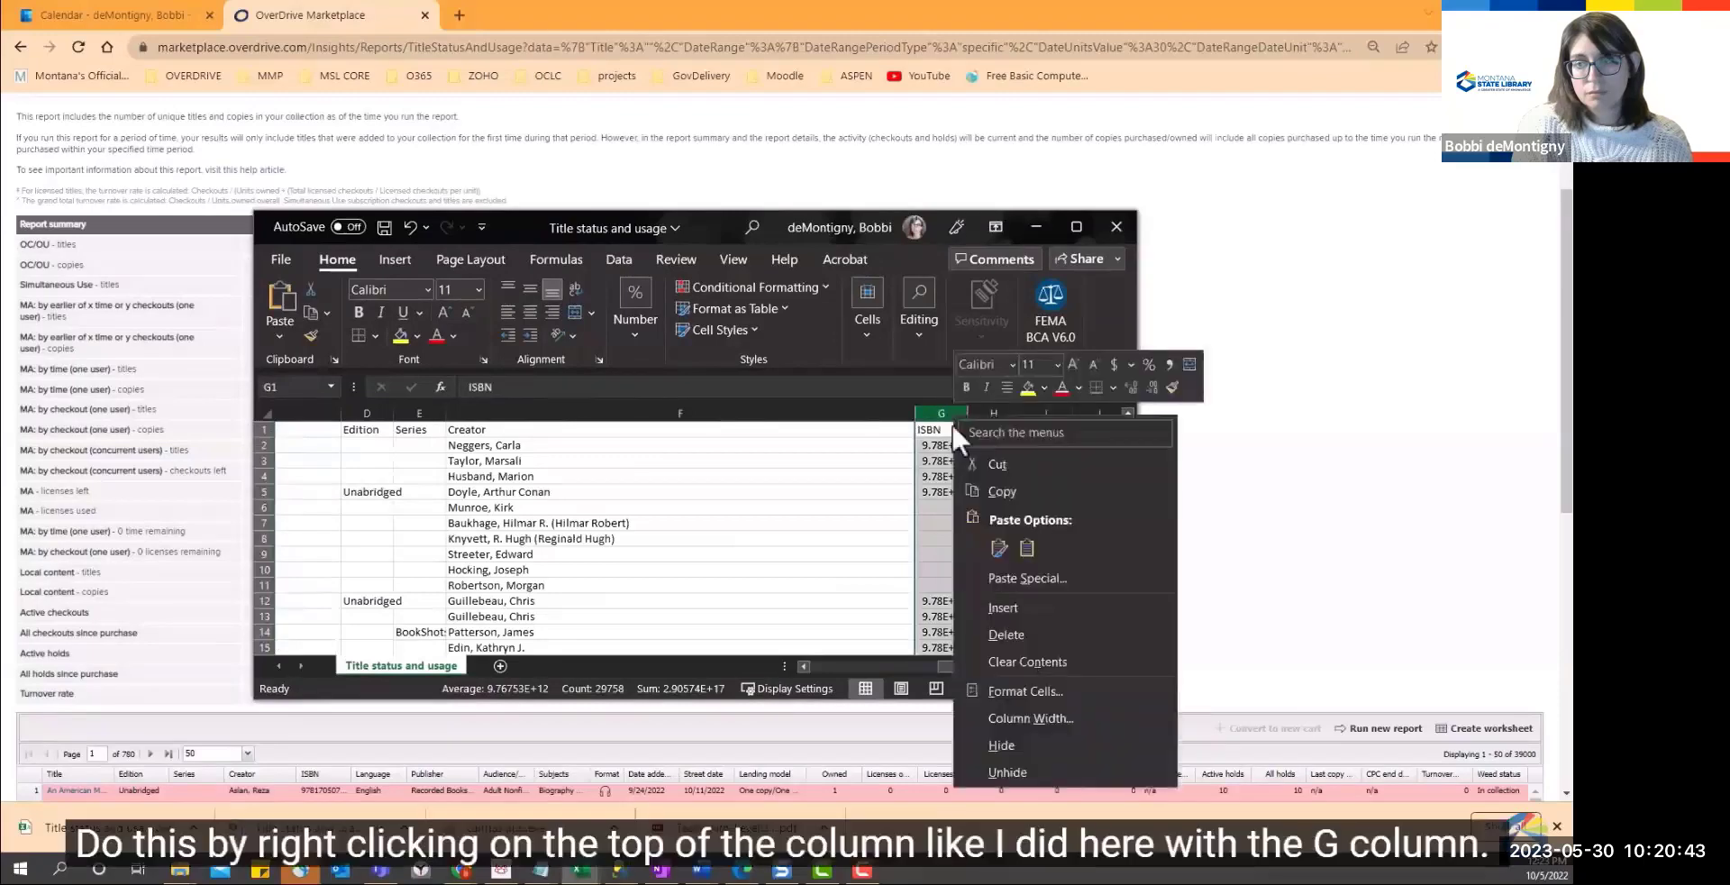
{"action": "left_click", "coordinate": [1009, 692]}
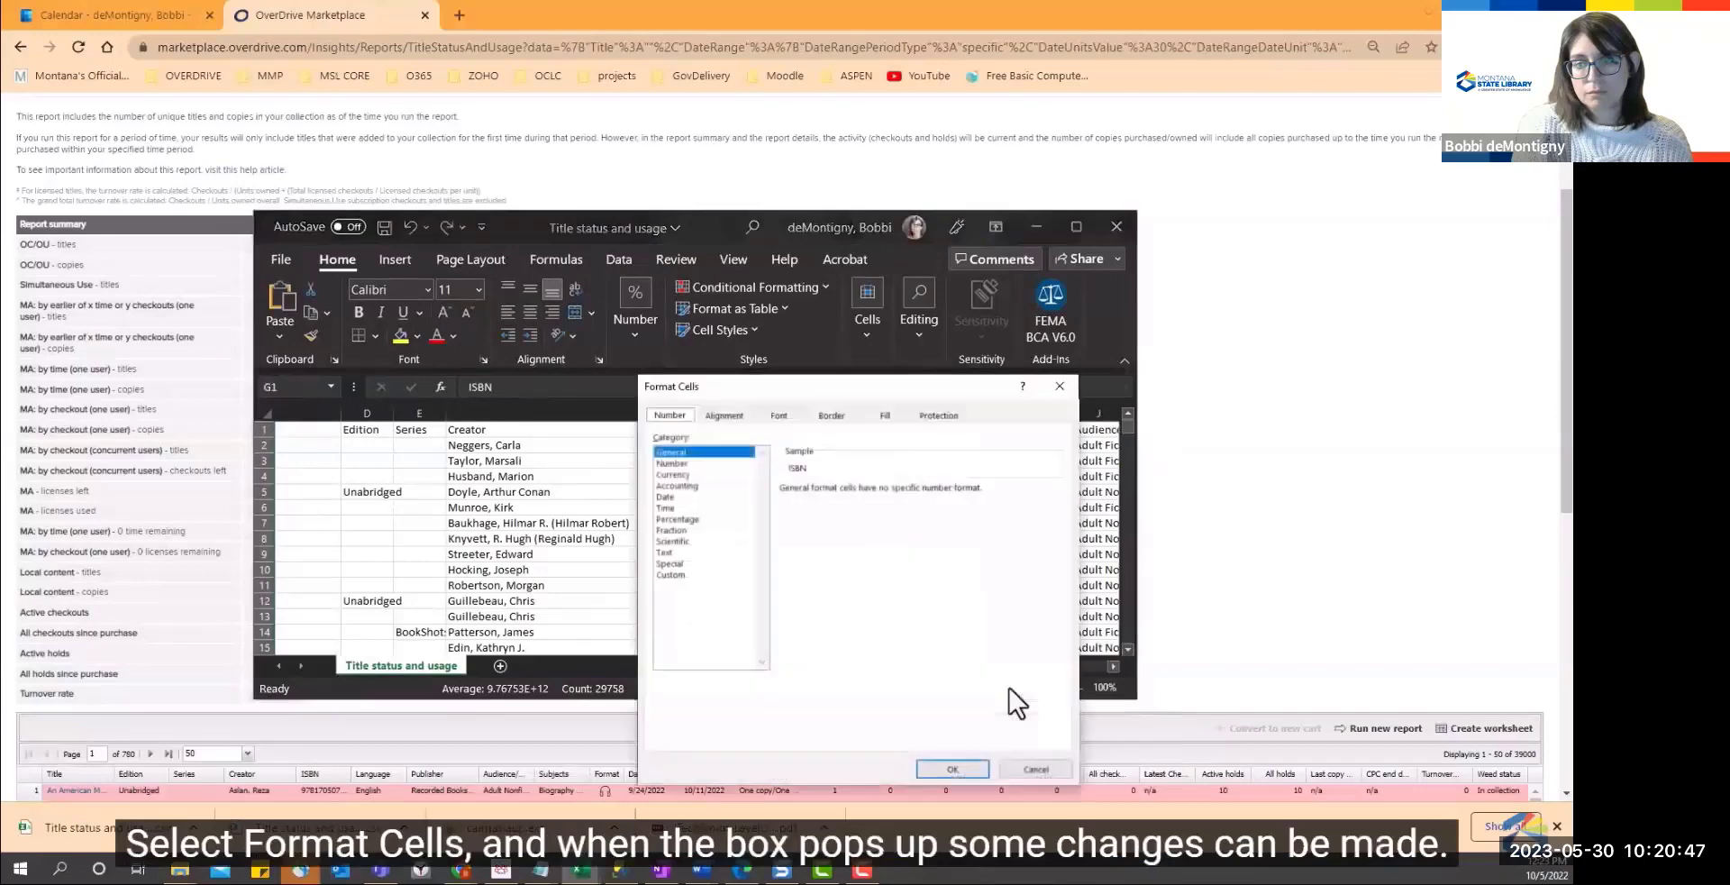
{"action": "left_click", "coordinate": [665, 463]}
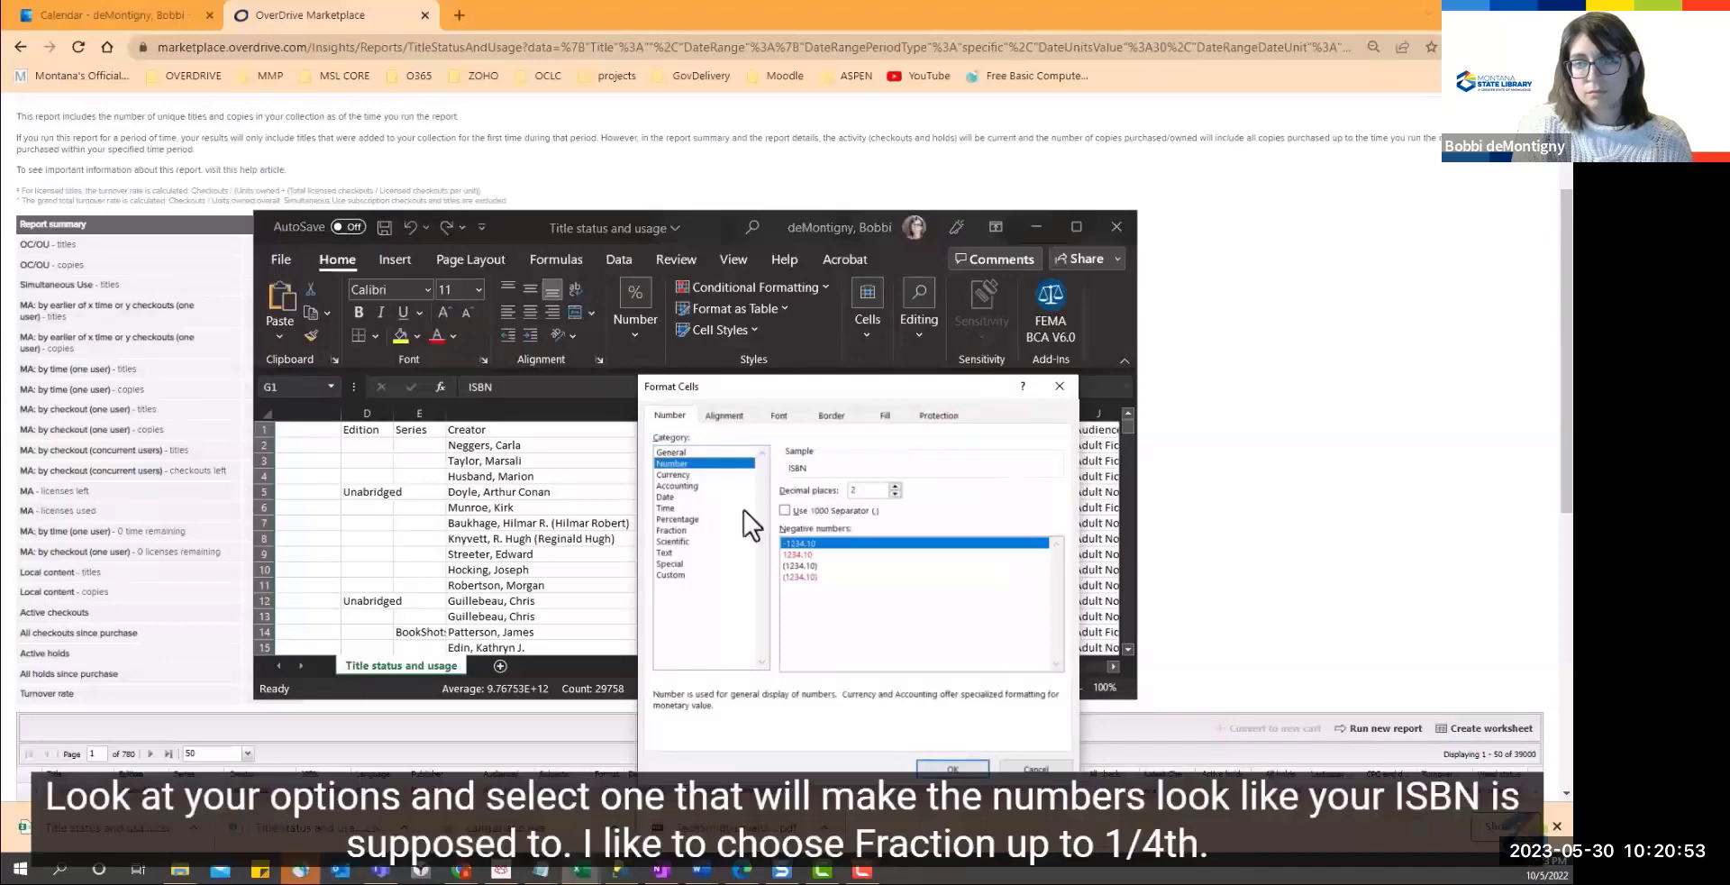
{"action": "left_click", "coordinate": [673, 530]}
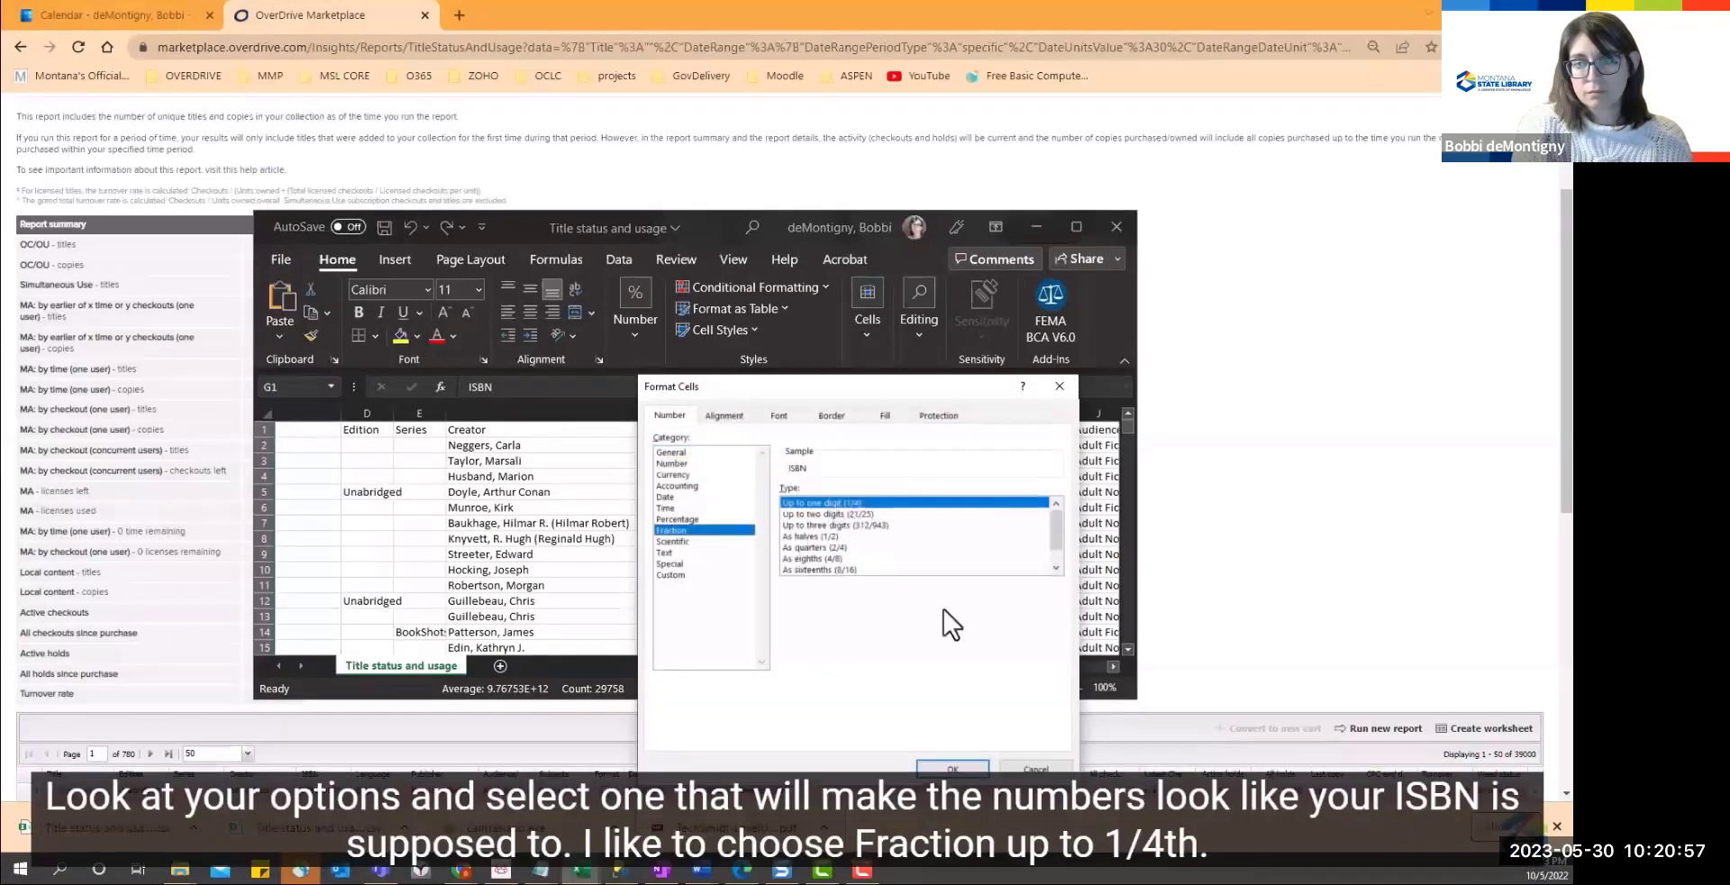
{"action": "left_click", "coordinate": [955, 768]}
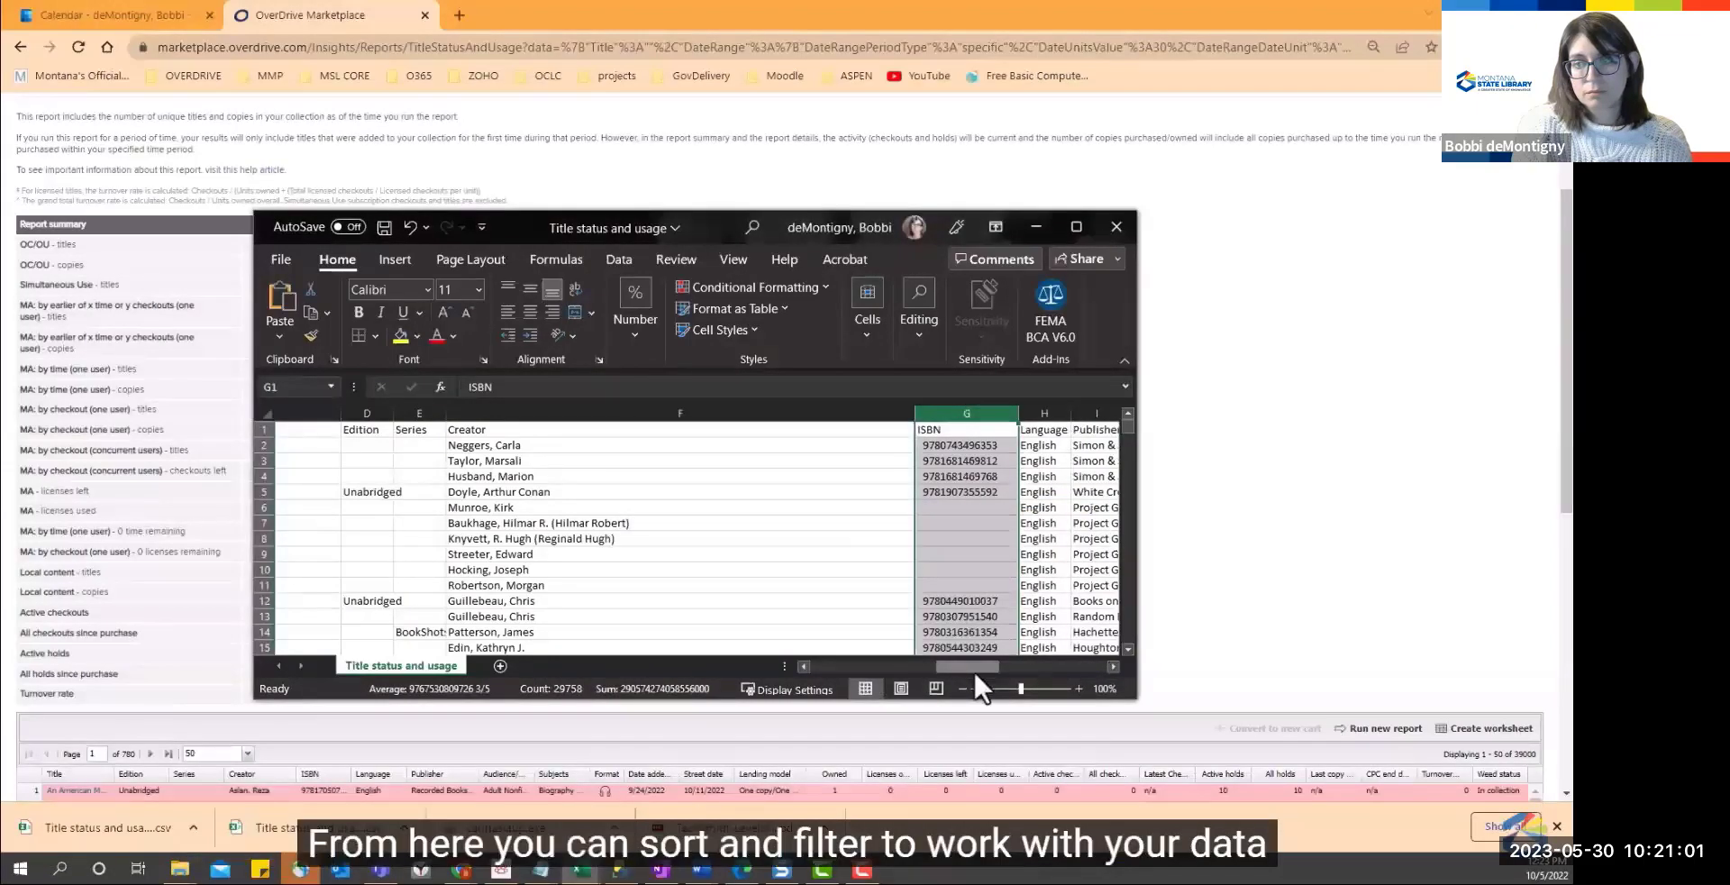
- Sort the worksheet by the Title column C, expanding the selection so the other columns sort with it
{"action": "left_click", "coordinate": [1114, 665]}
{"action": "left_click", "coordinate": [1113, 666]}
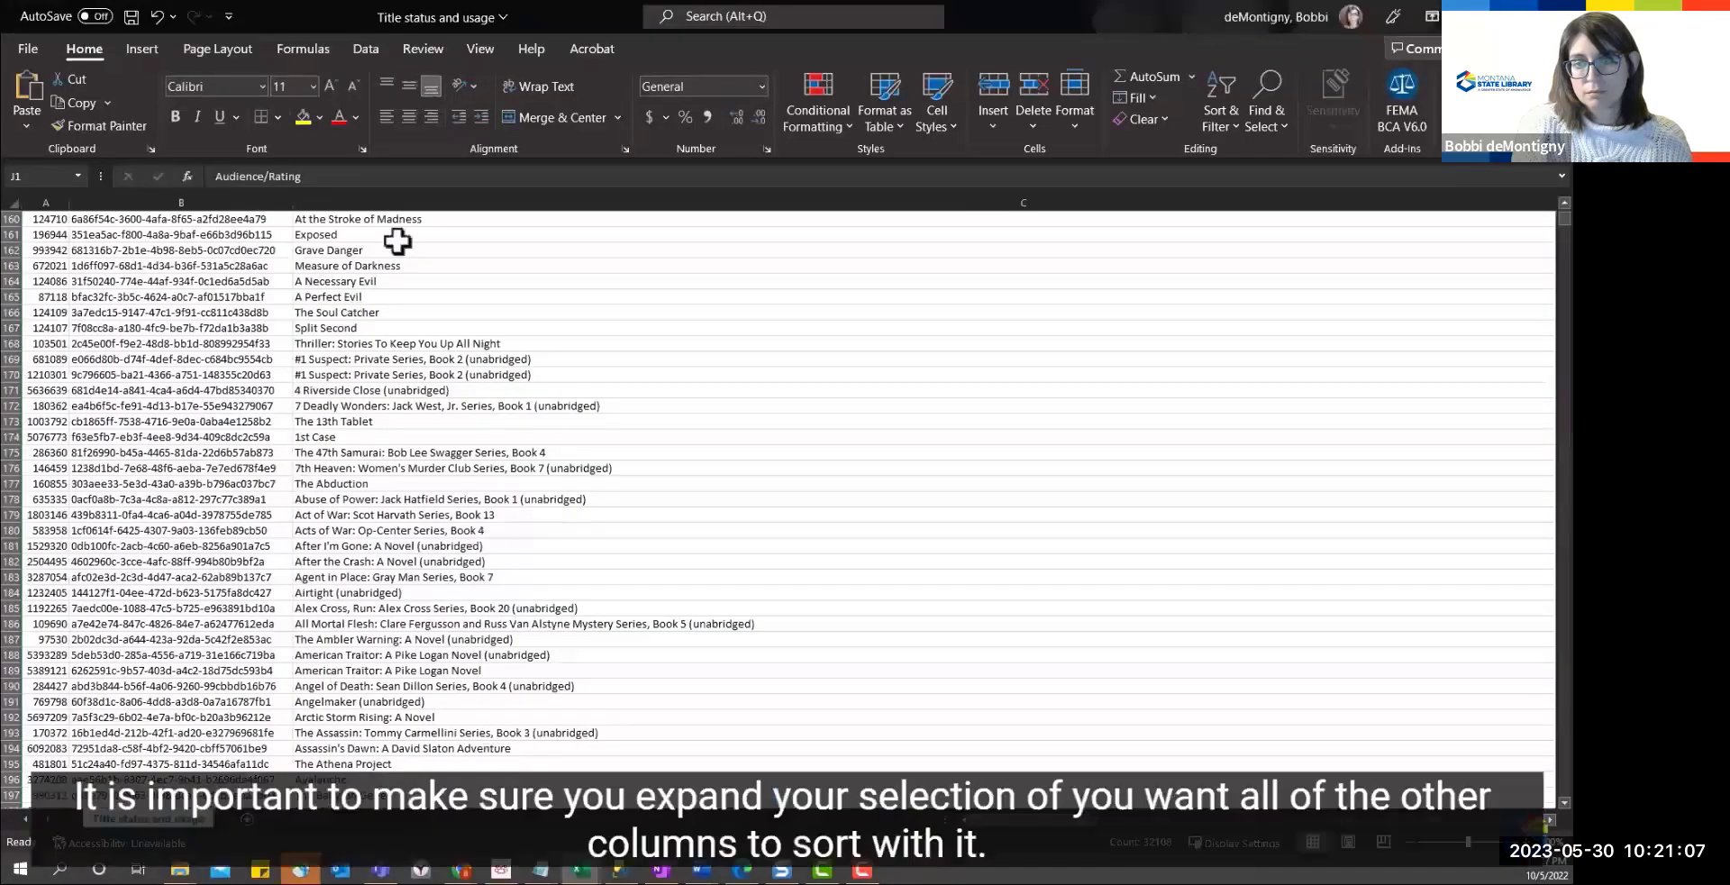
{"action": "left_click", "coordinate": [417, 200]}
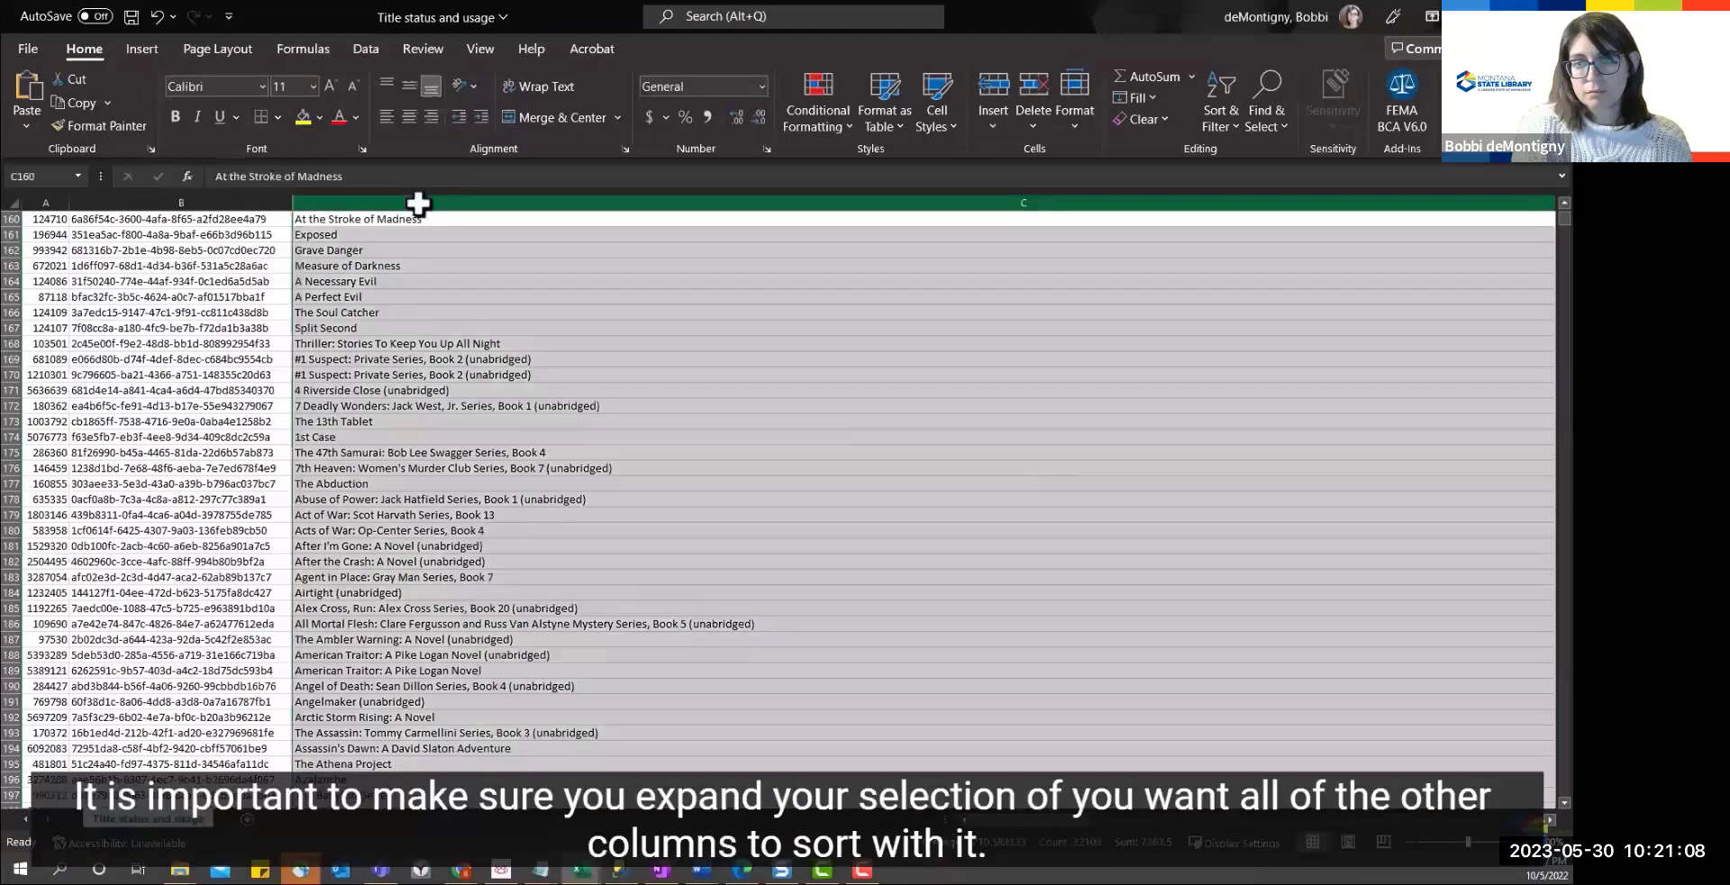
{"action": "left_click", "coordinate": [1227, 122]}
{"action": "left_click", "coordinate": [1251, 185]}
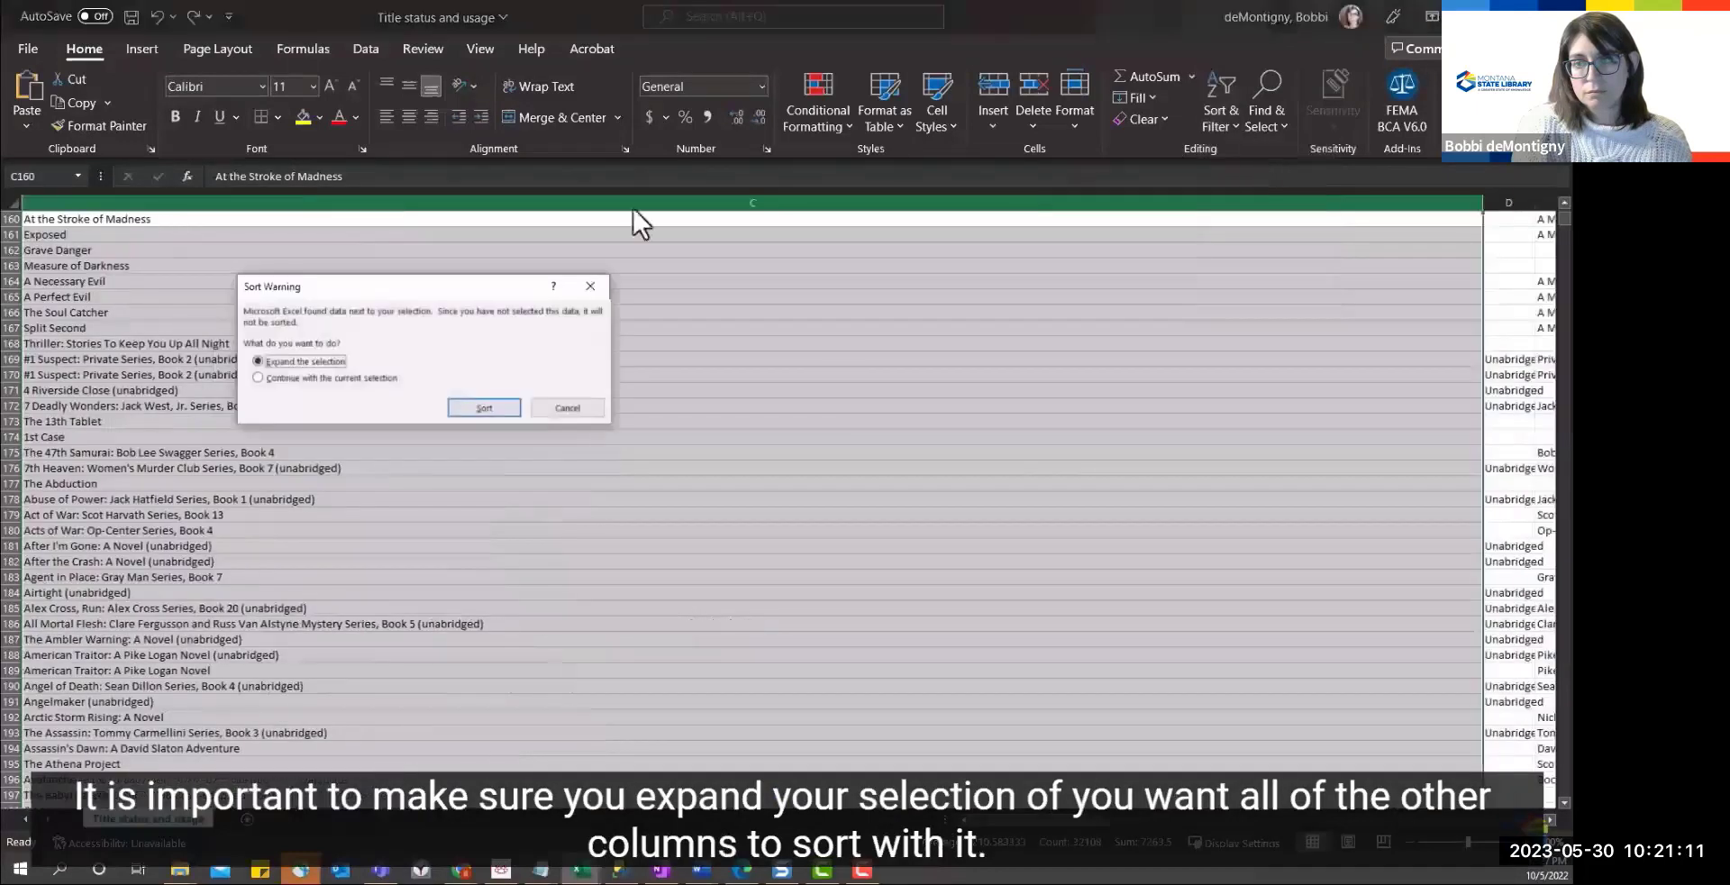
{"action": "left_click", "coordinate": [484, 409]}
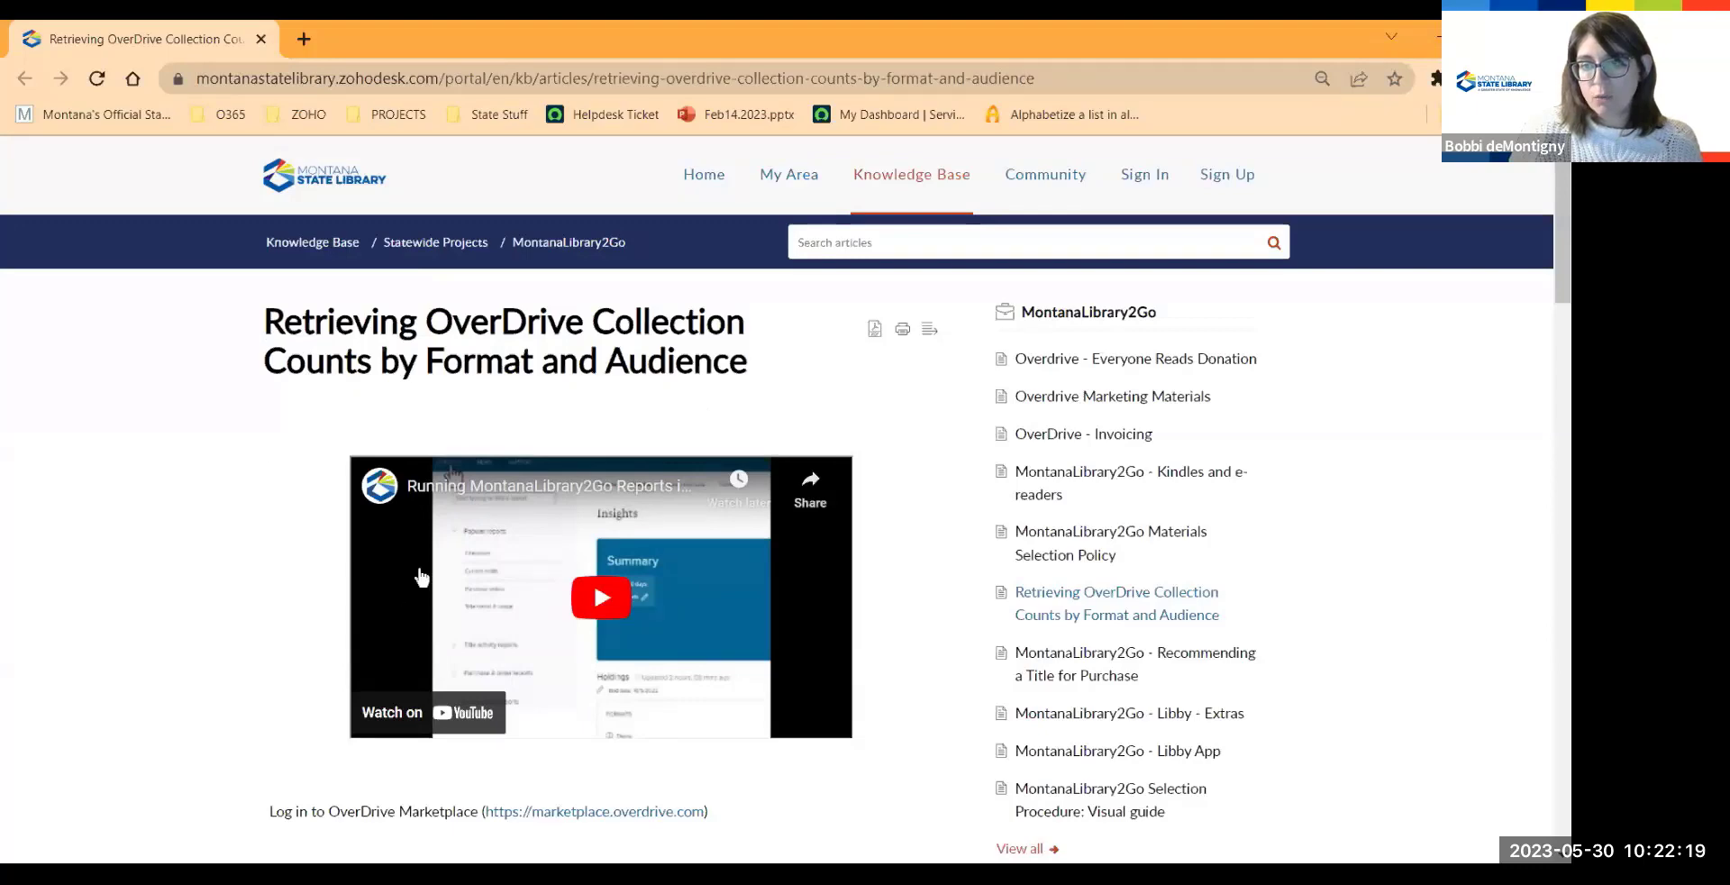
- Read through the article "Retrieving OverDrive Collection Counts by Format and Audience", from logging in to the report summary and licensing model definitions
{"action": "scroll", "coordinate": [123, 482], "scroll_direction": "down", "scroll_amount": 1}
{"action": "scroll", "coordinate": [124, 482], "scroll_direction": "down", "scroll_amount": 7}
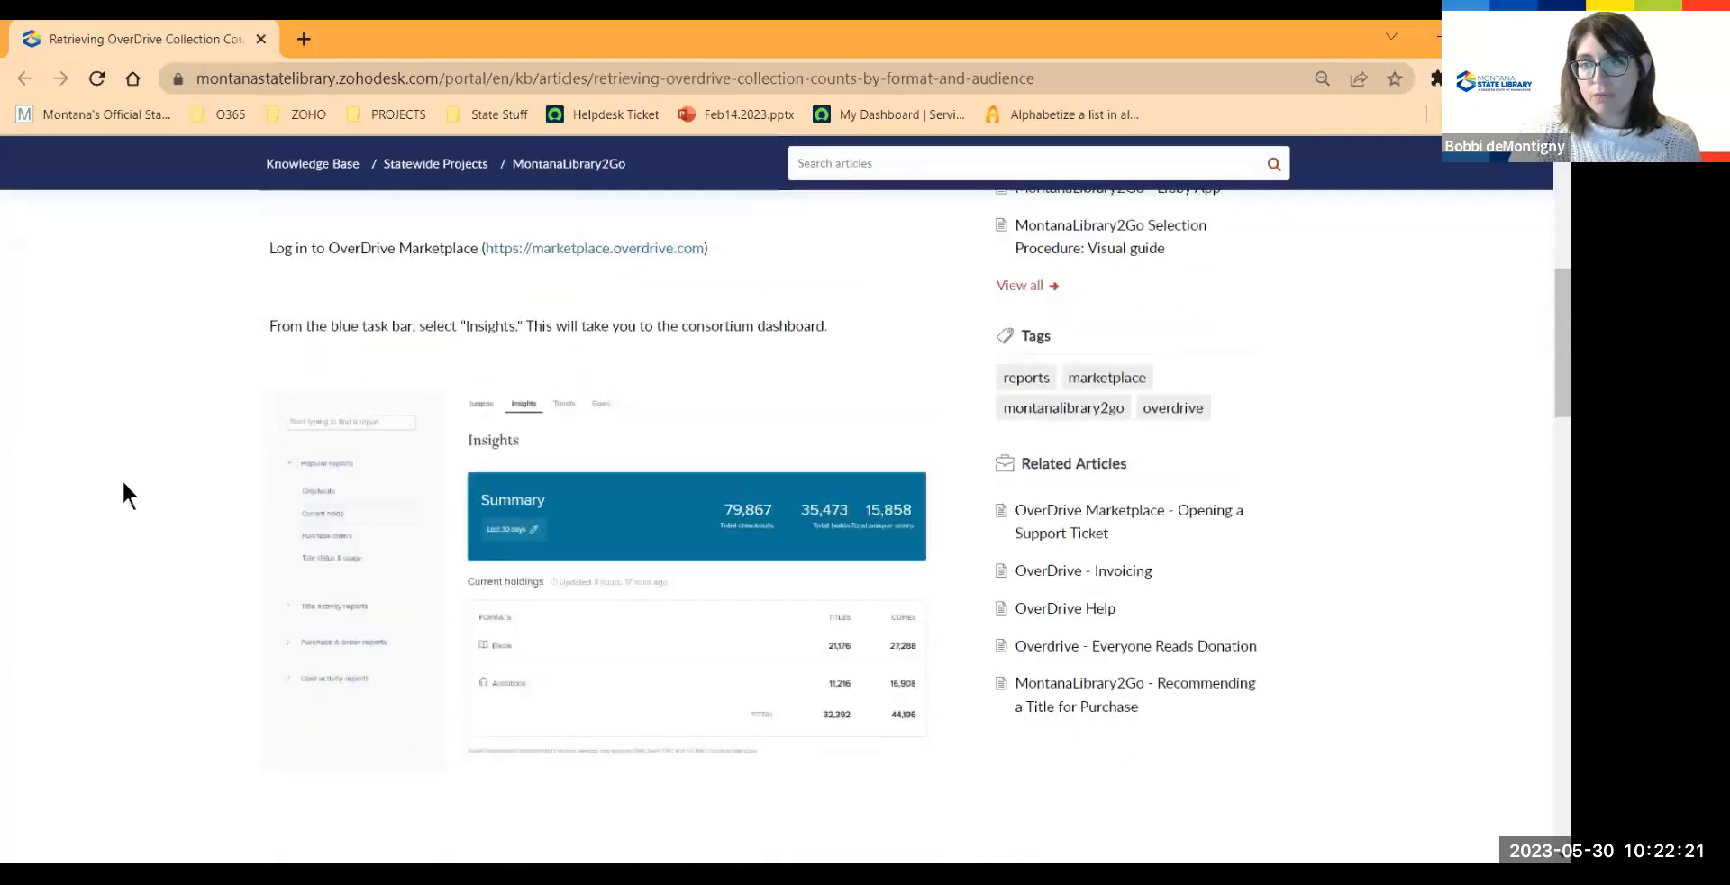
{"action": "scroll", "coordinate": [123, 483], "scroll_direction": "down", "scroll_amount": 4}
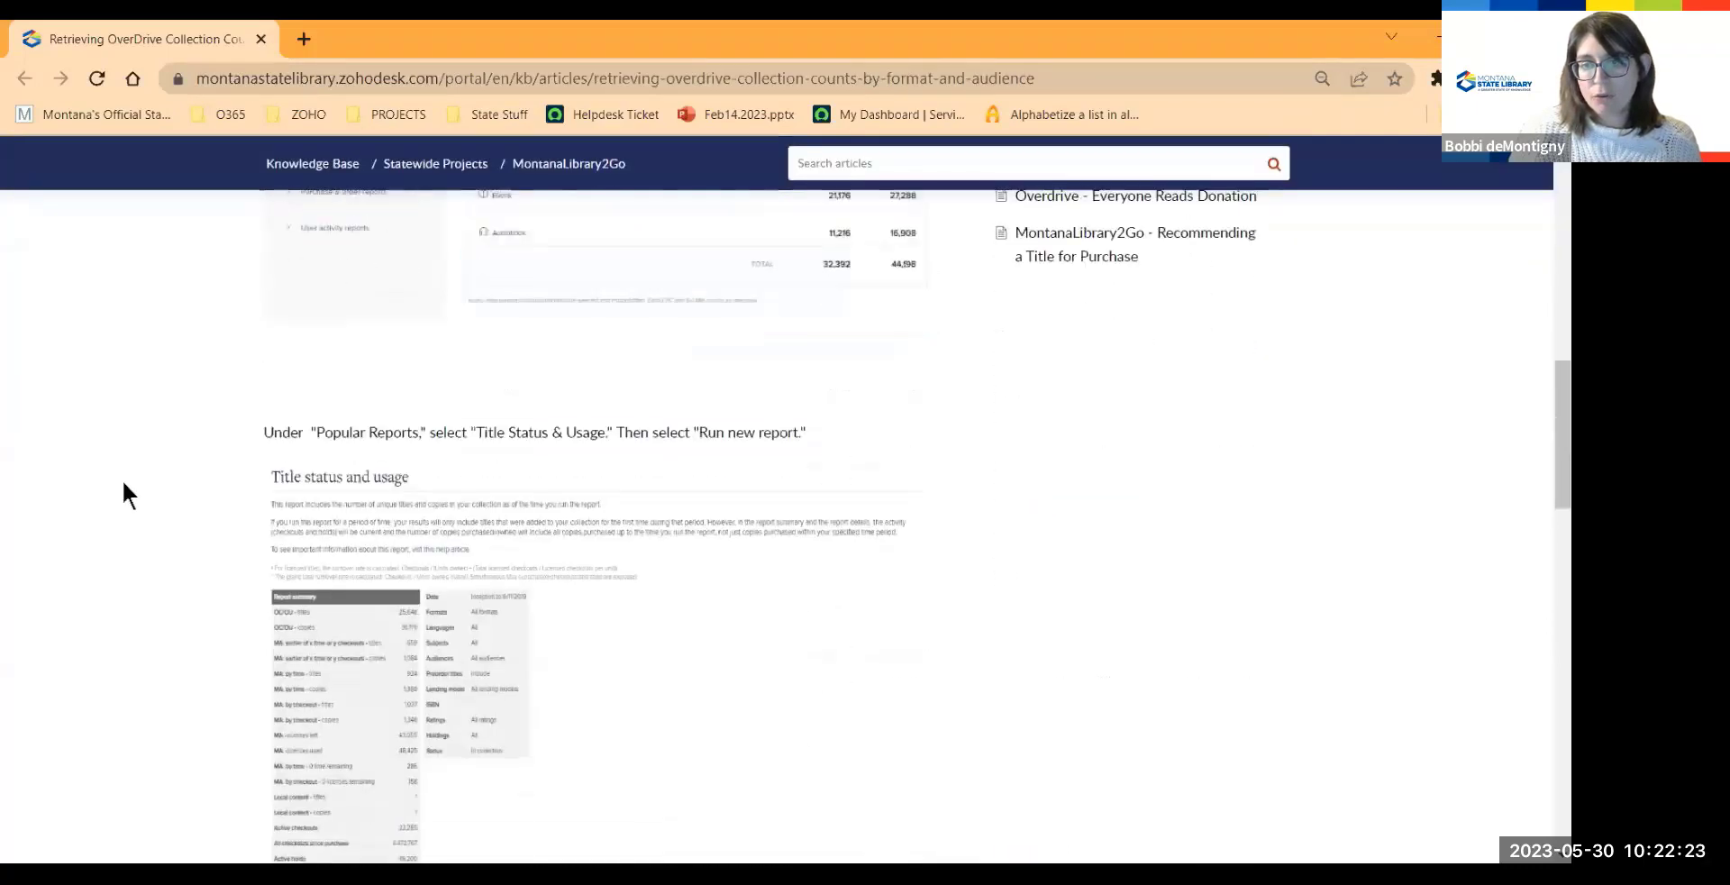
{"action": "scroll", "coordinate": [139, 468], "scroll_direction": "down", "scroll_amount": 1}
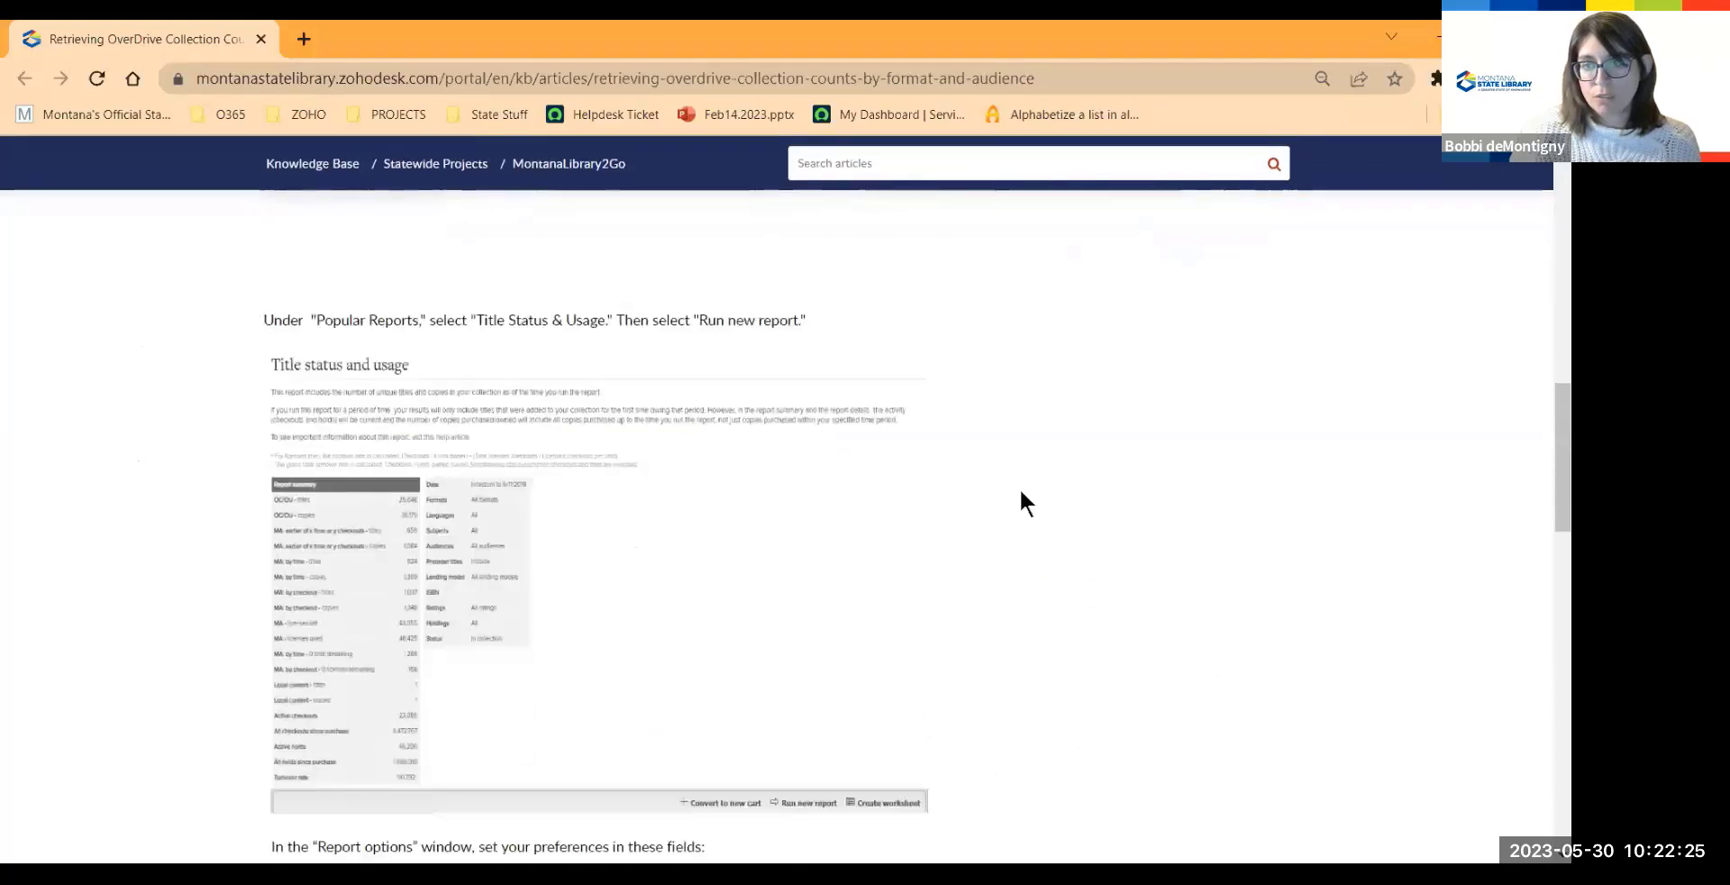
{"action": "scroll", "coordinate": [1020, 488], "scroll_direction": "down", "scroll_amount": 5}
{"action": "scroll", "coordinate": [1146, 507], "scroll_direction": "down", "scroll_amount": 10}
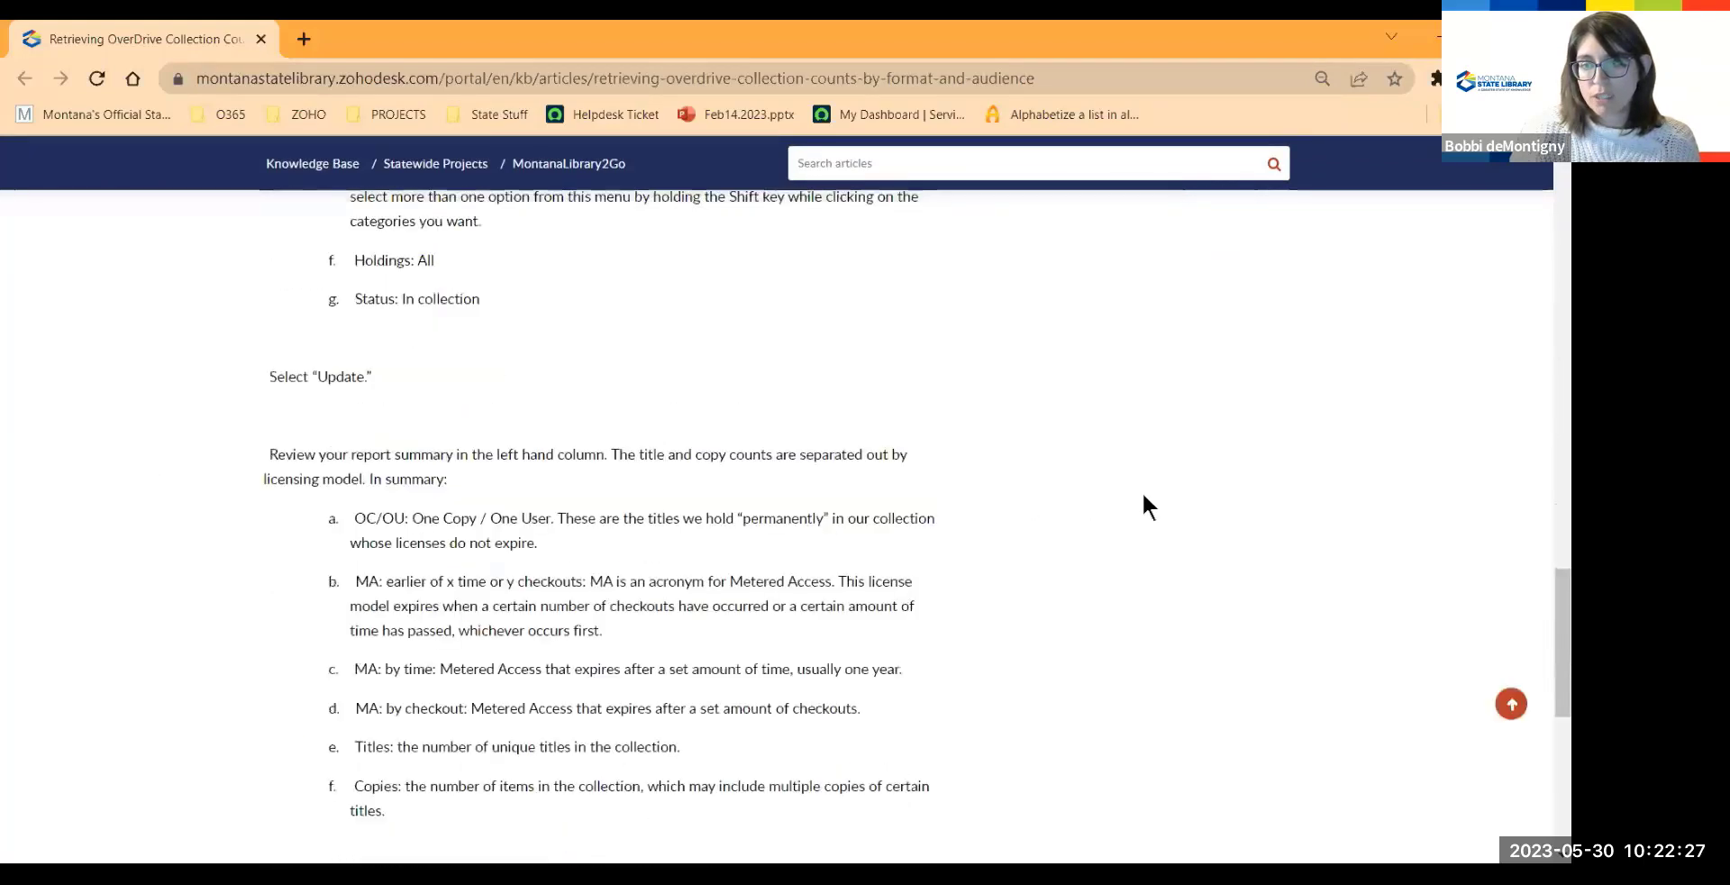
{"action": "scroll", "coordinate": [1143, 496], "scroll_direction": "up", "scroll_amount": 6}
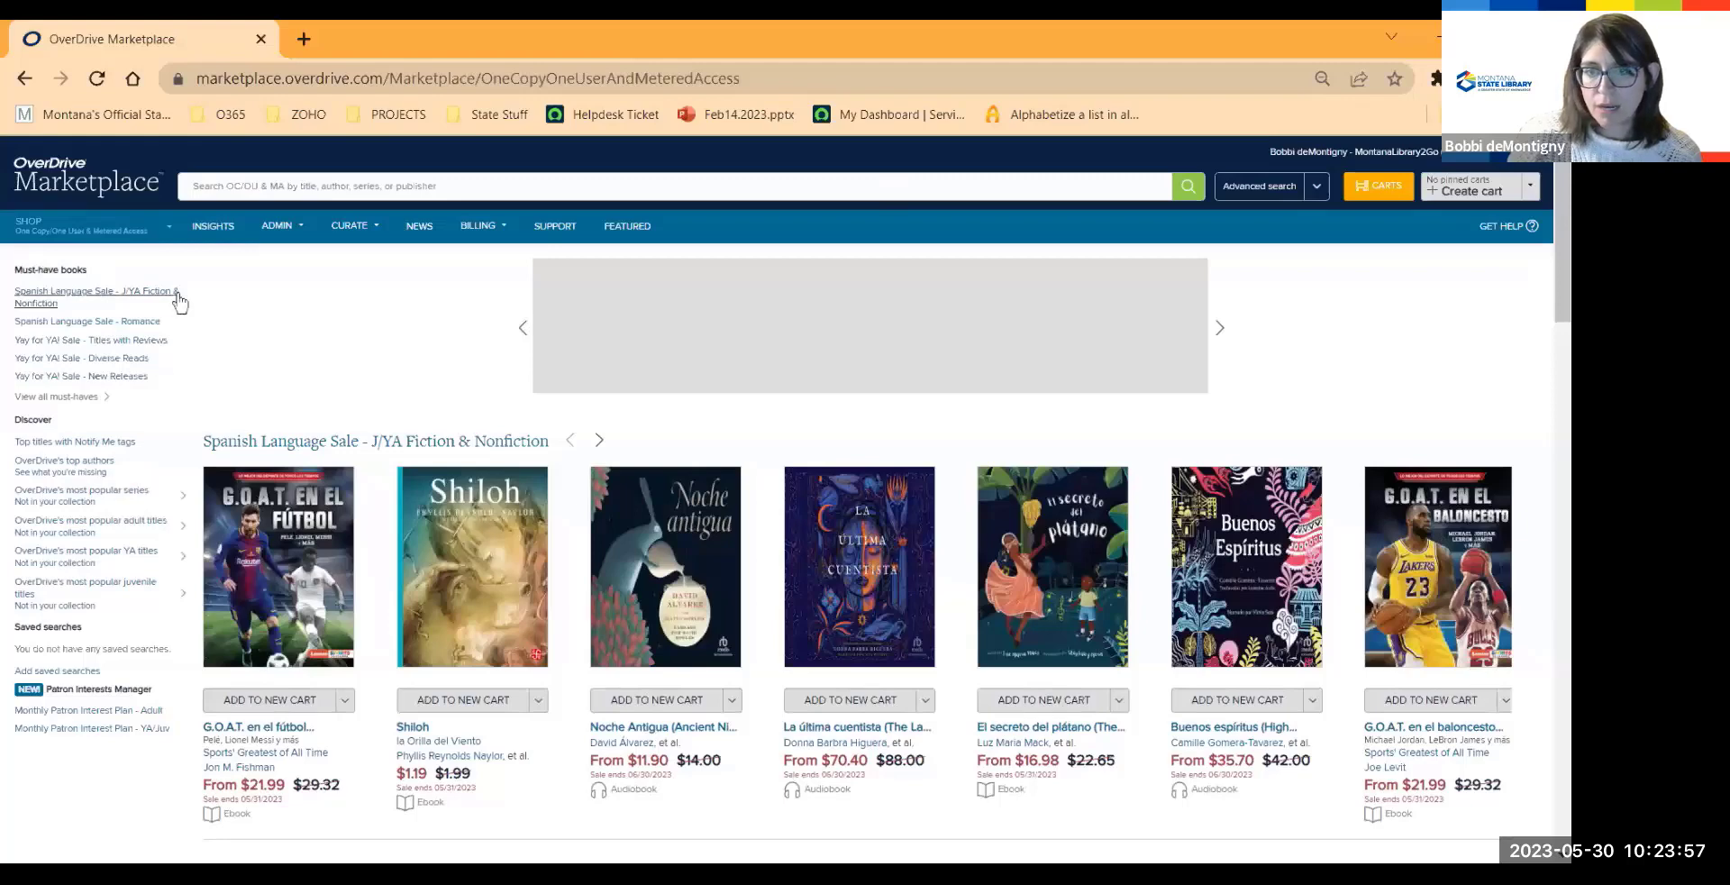
- Open the Insights dashboard in OverDrive Marketplace and examine its summary, holdings by format and current activity
{"action": "left_click", "coordinate": [211, 228]}
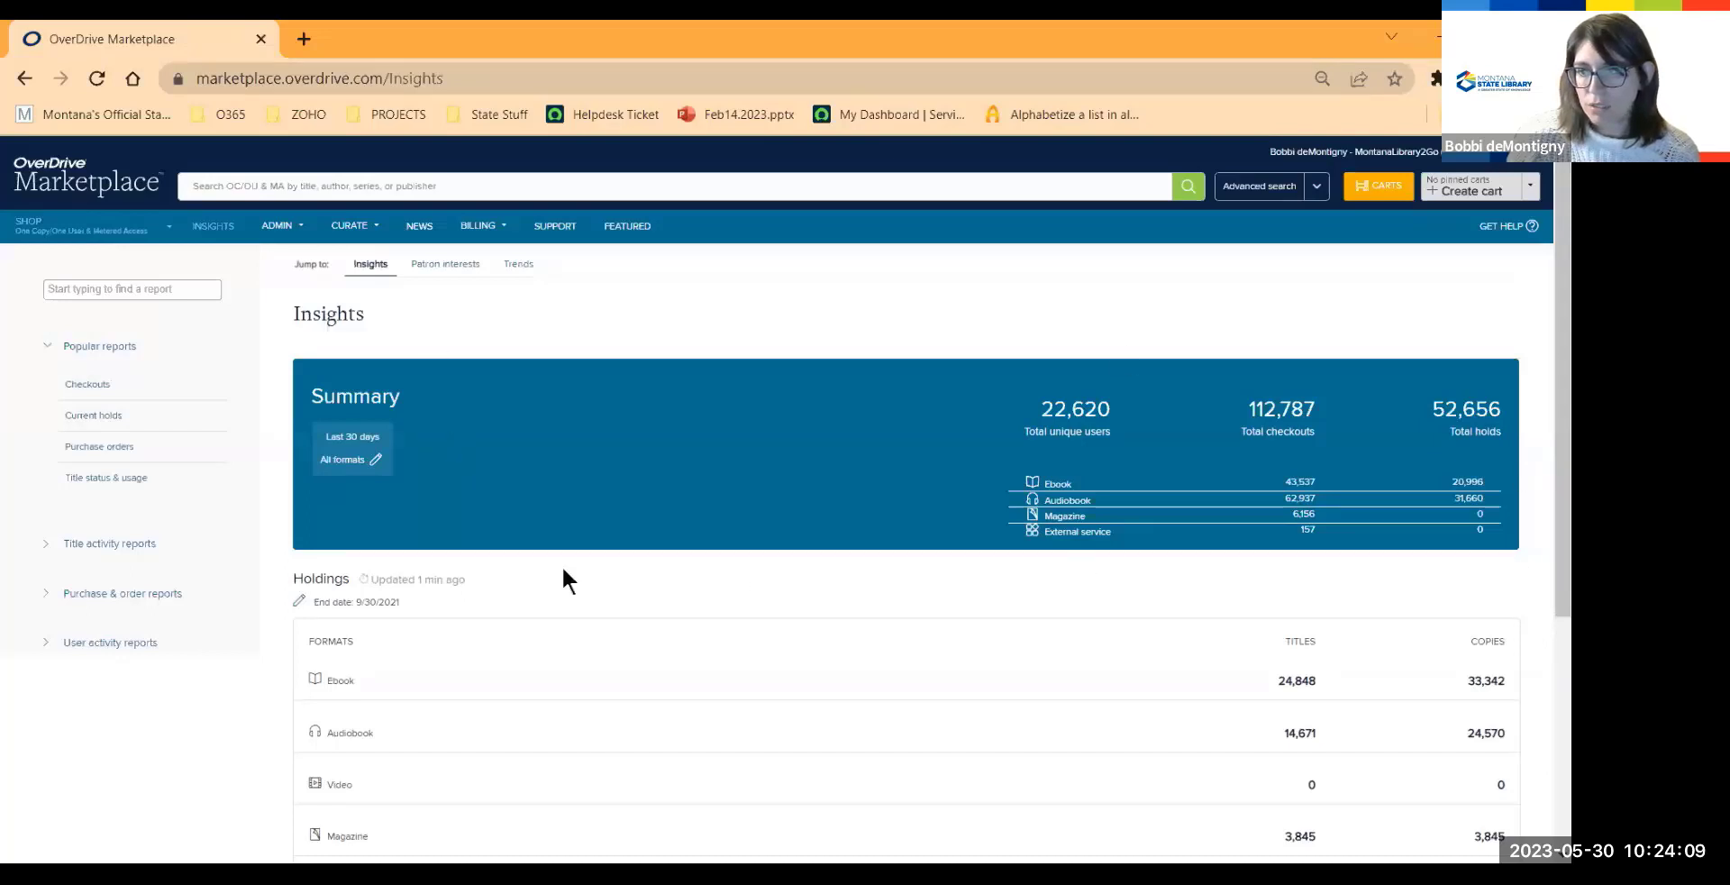
{"action": "scroll", "coordinate": [304, 365], "scroll_direction": "down", "scroll_amount": 1}
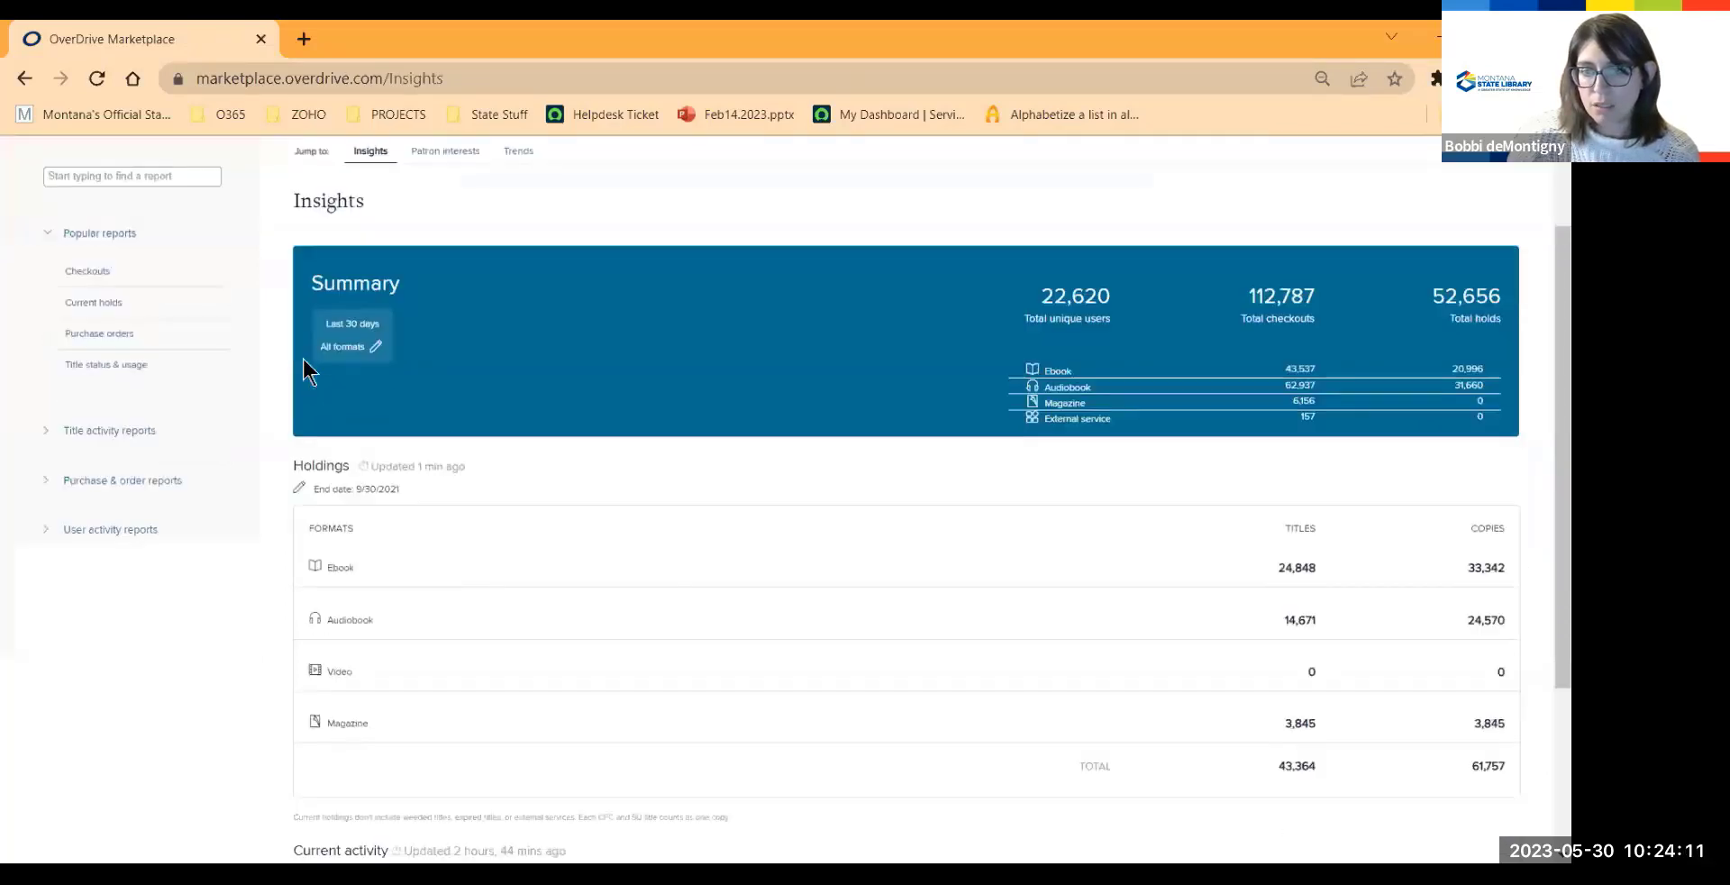
{"action": "scroll", "coordinate": [191, 637], "scroll_direction": "down", "scroll_amount": 1}
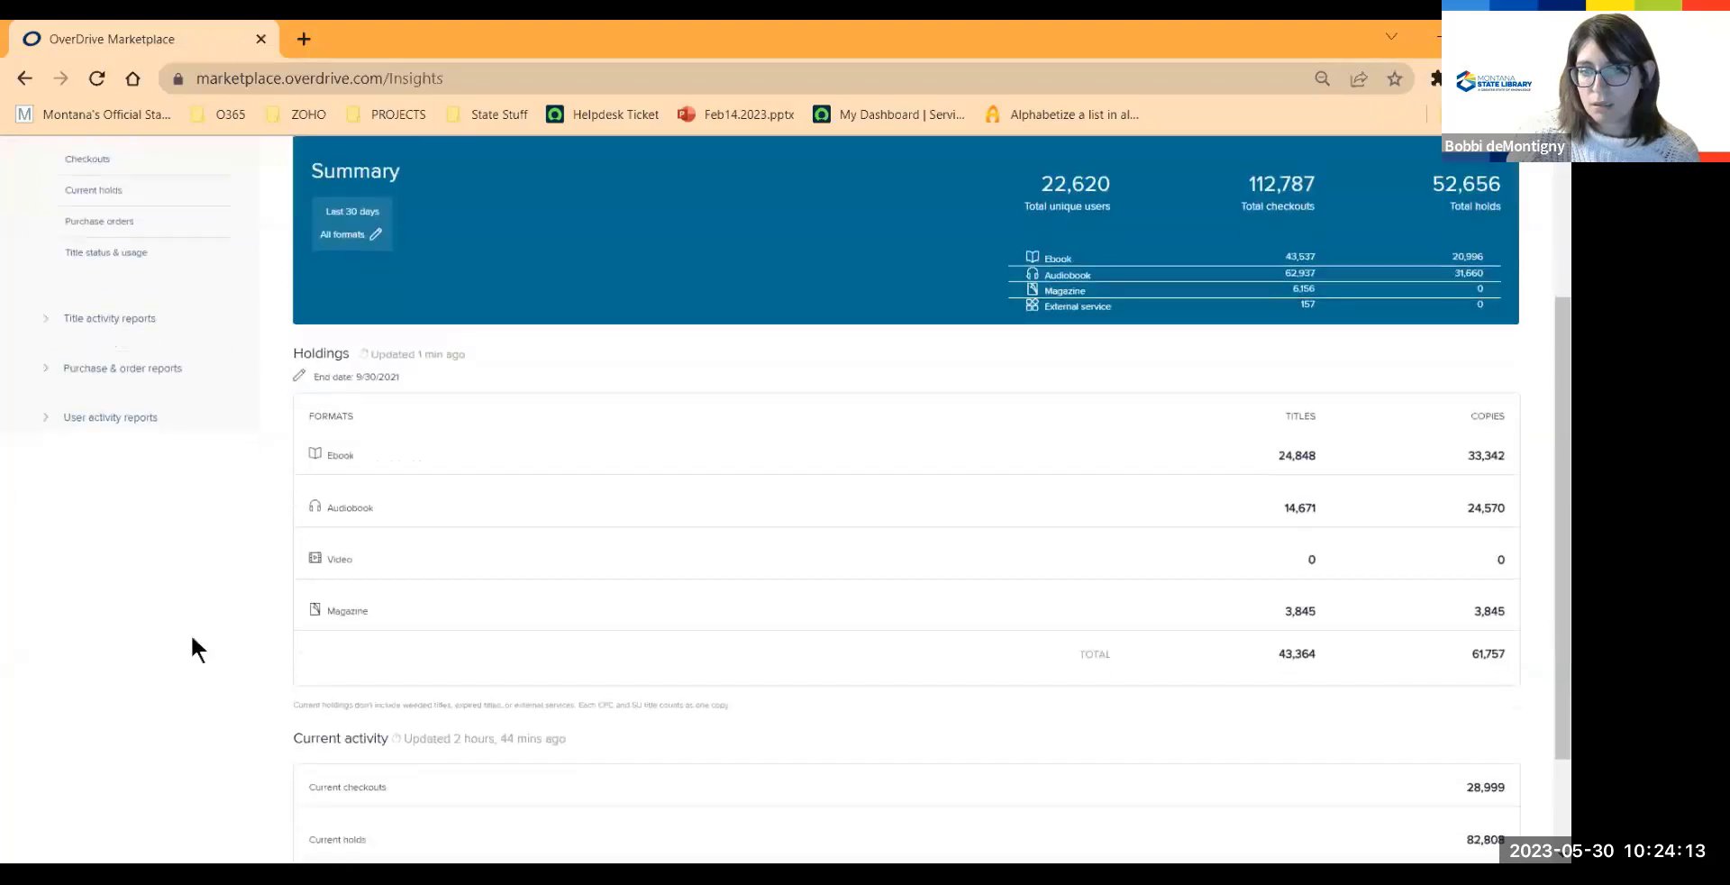
{"action": "scroll", "coordinate": [192, 636], "scroll_direction": "down", "scroll_amount": 1}
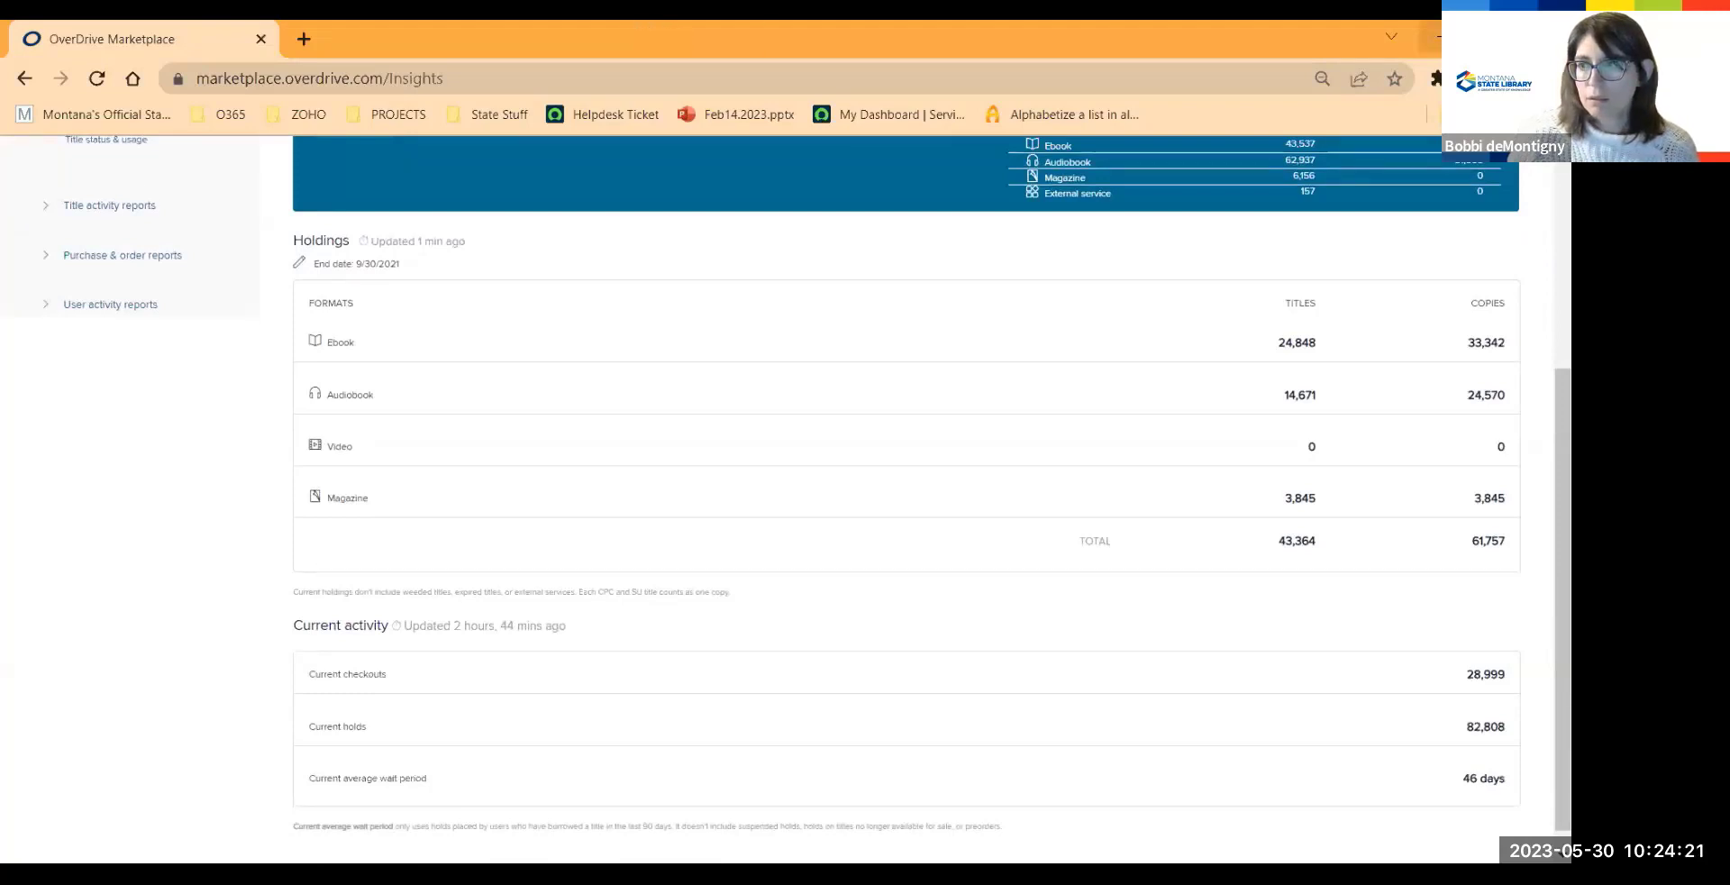
{"action": "left_click", "coordinate": [1445, 38]}
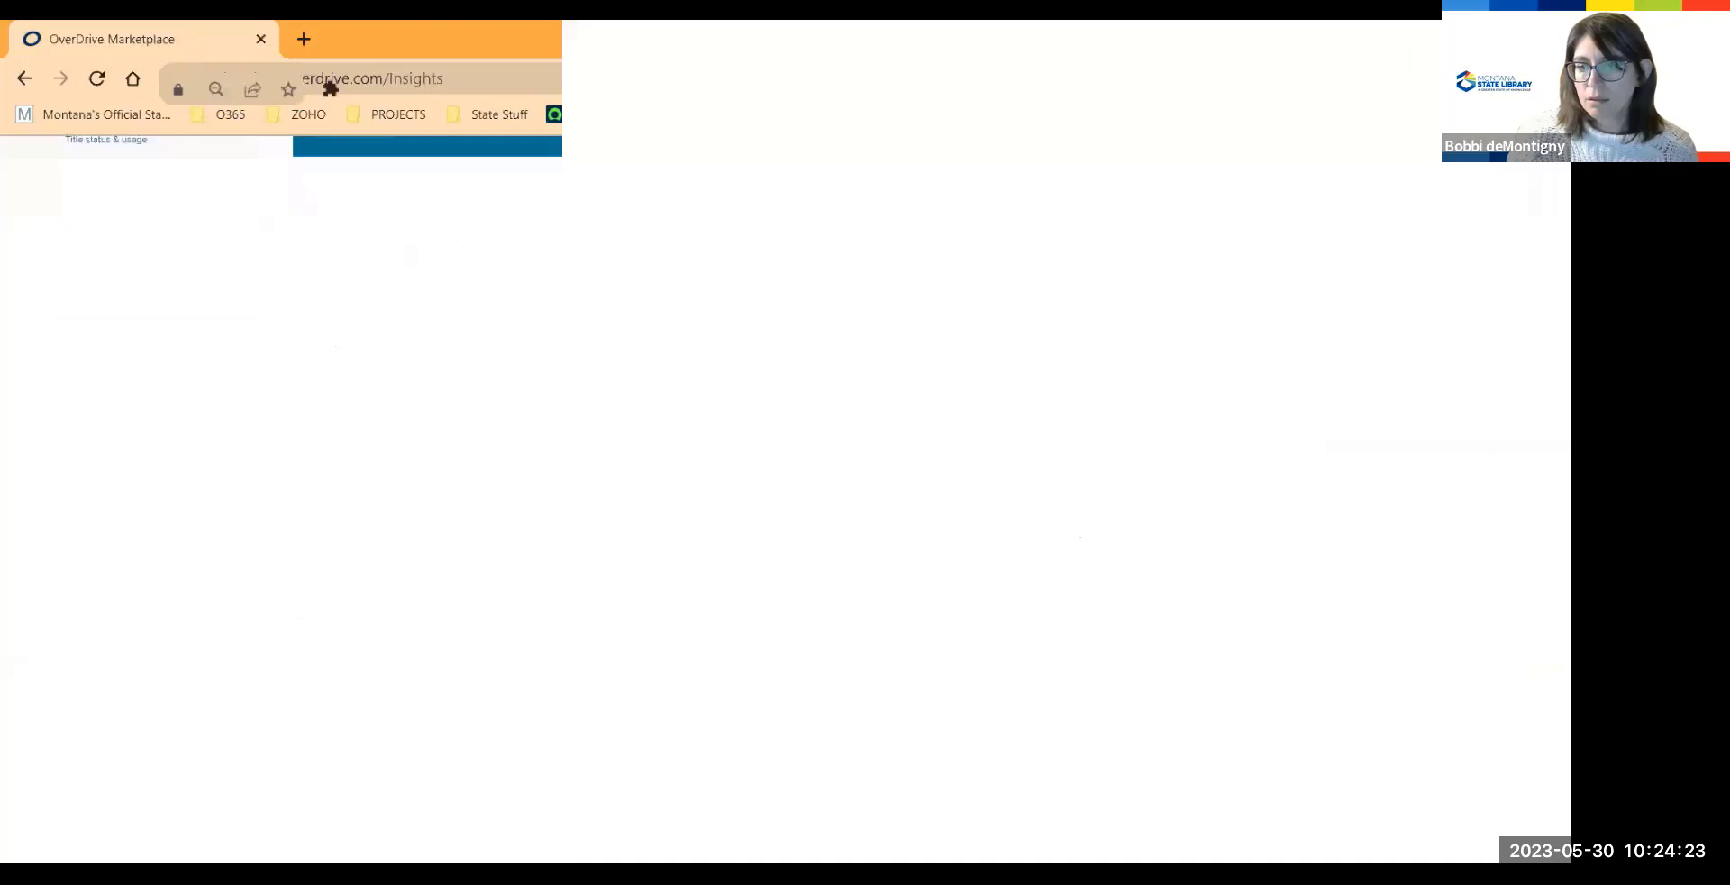